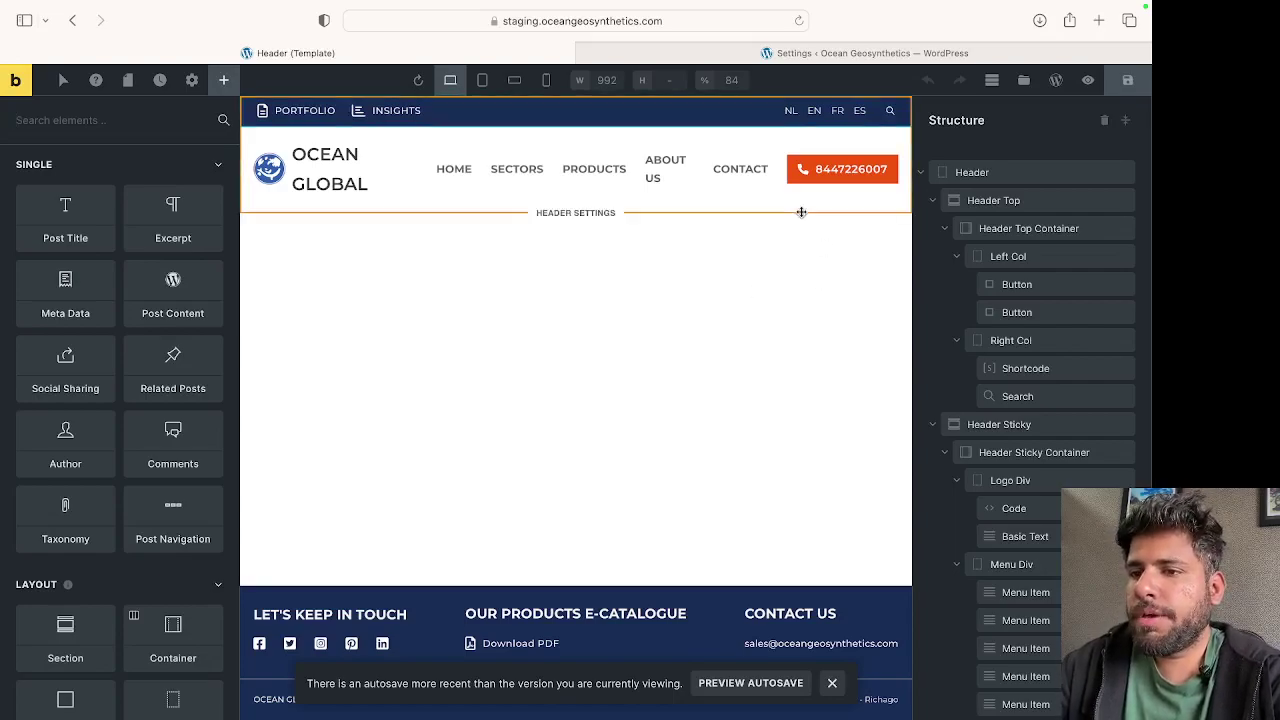
Step: Collapse the Header Top and Header Sticky branches in the structure and inspect both sections and their parent Header
left_click(191, 80)
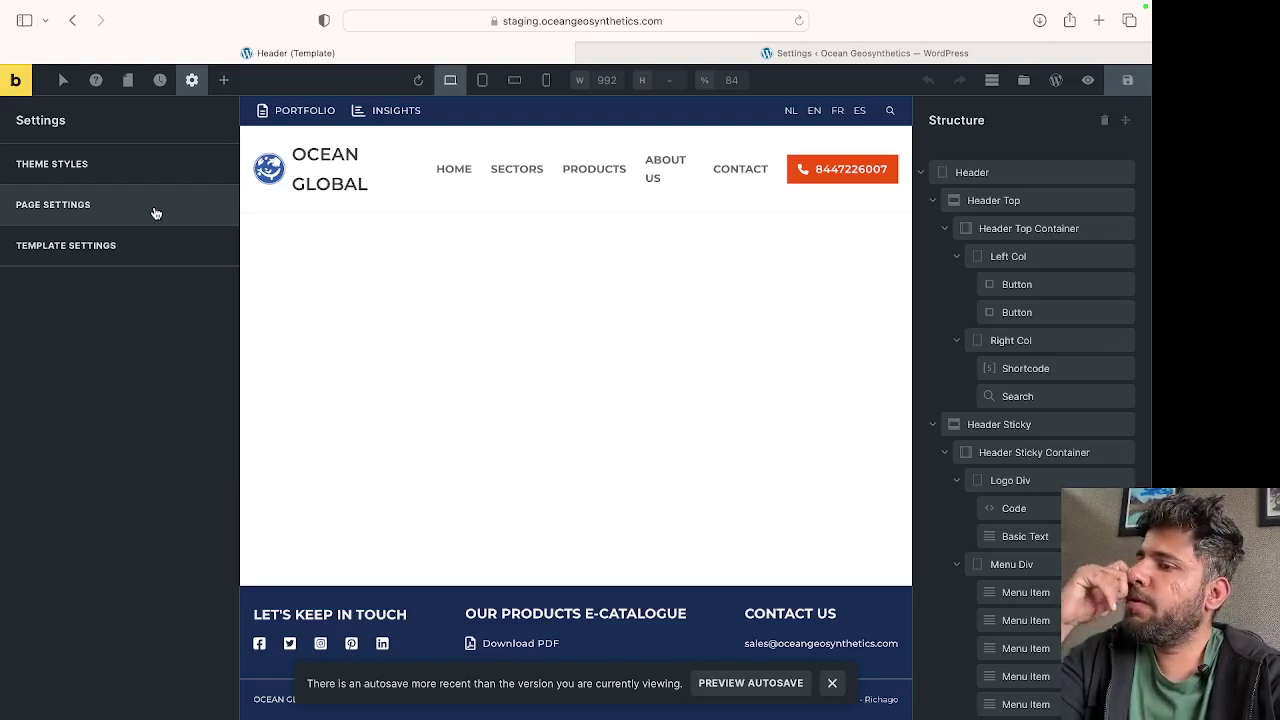
left_click(962, 180)
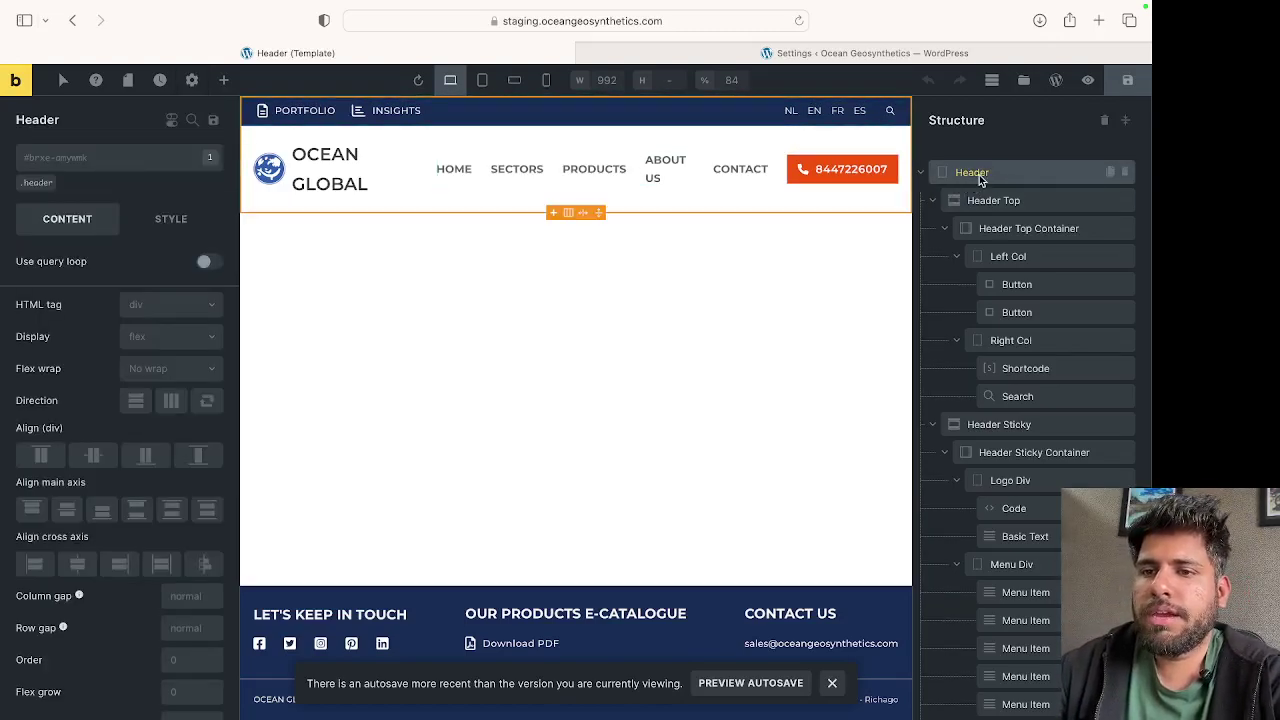
left_click(933, 201)
left_click(936, 228)
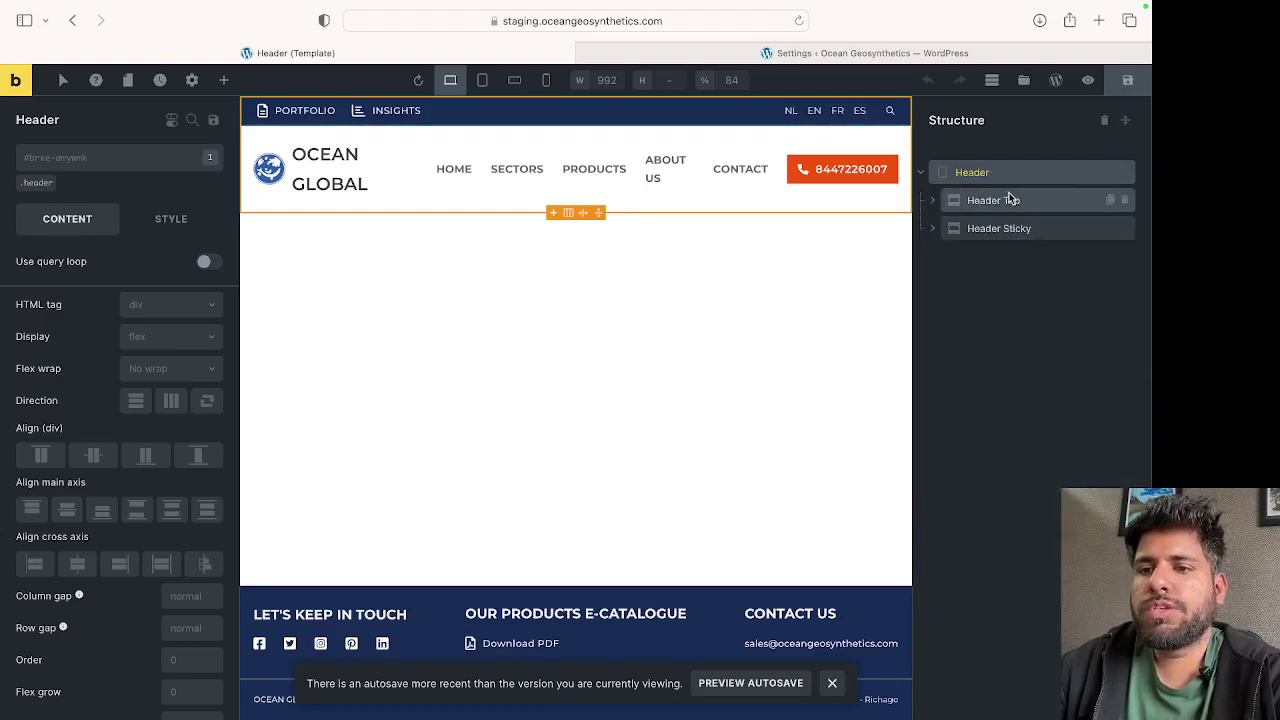
left_click(1005, 204)
left_click(1008, 227)
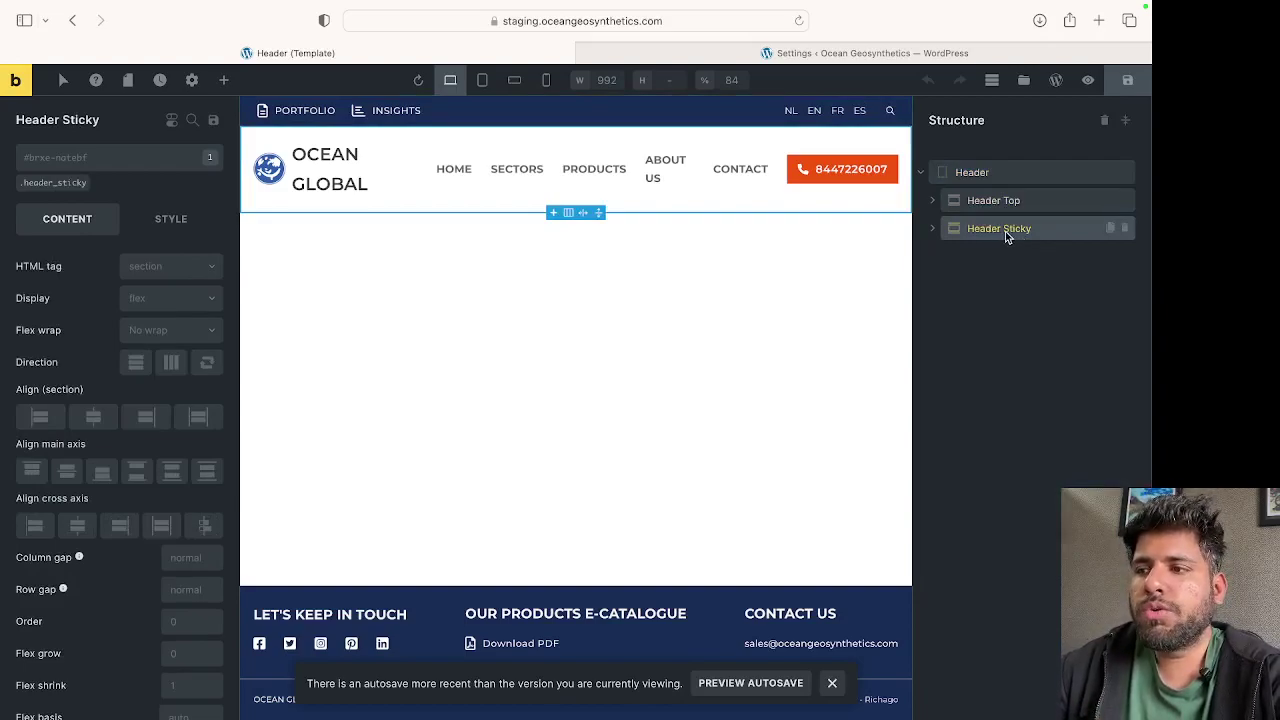
left_click(974, 172)
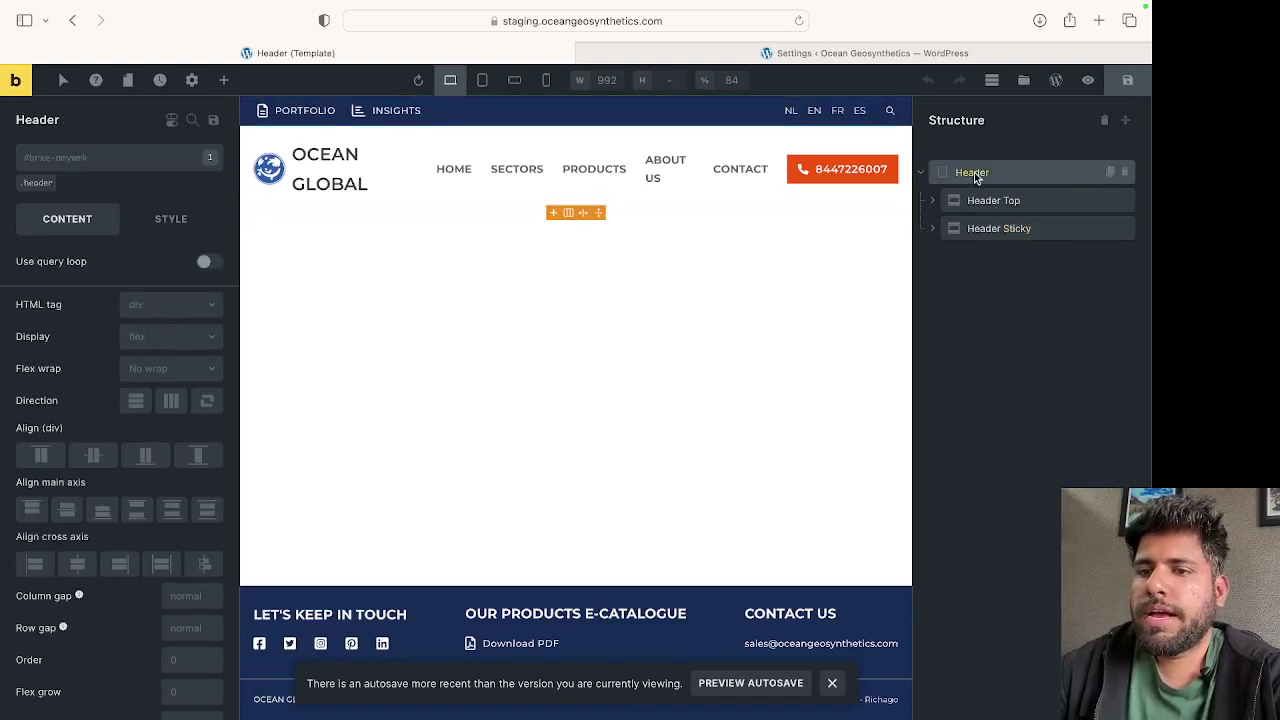
Step: Open the template settings' header options to review the sticky header configuration
left_click(191, 80)
left_click(123, 240)
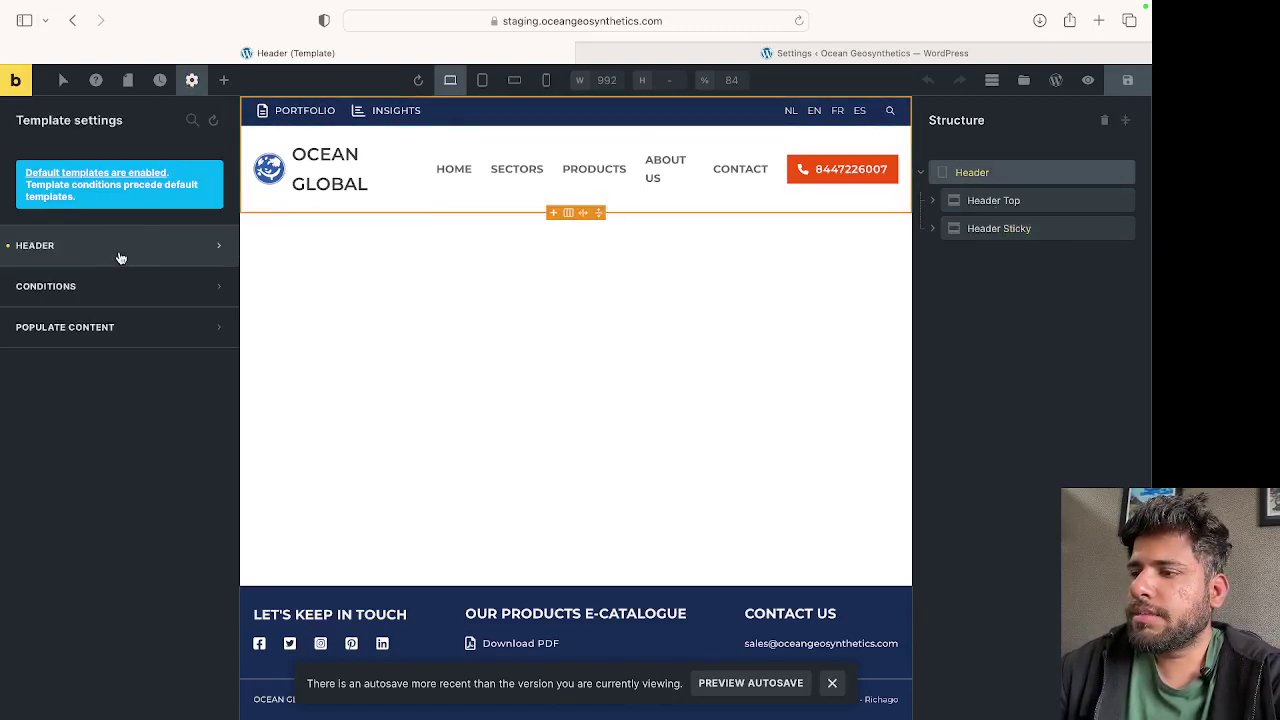
left_click(120, 257)
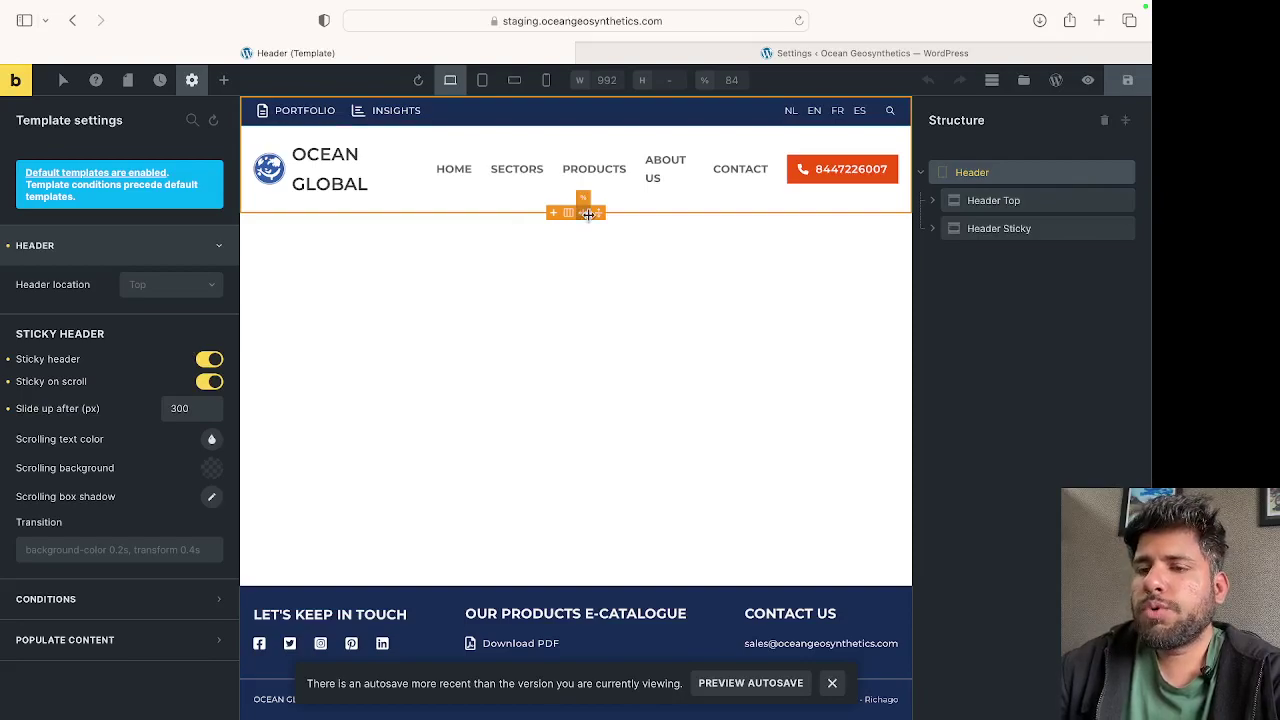
Step: View the global custom CSS in the WordPress Bricks settings, and check the Header Top section's class in the header template
mouse_move(797, 52)
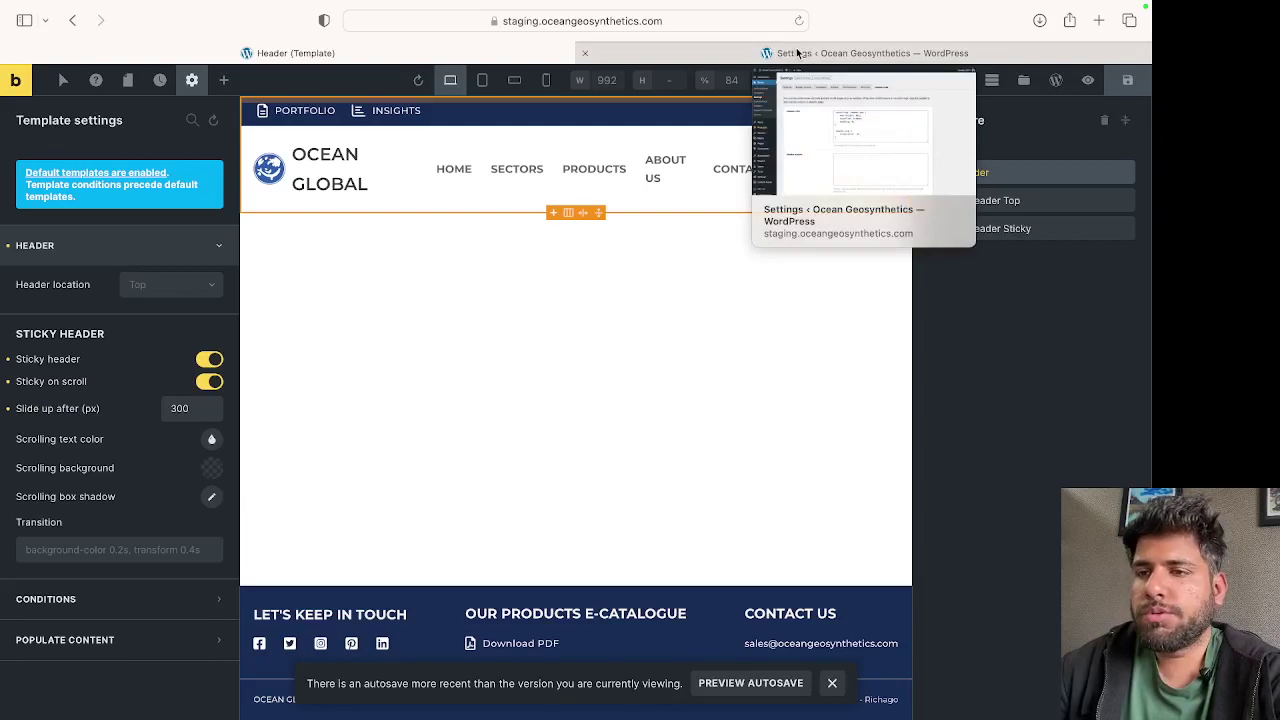
left_click(797, 52)
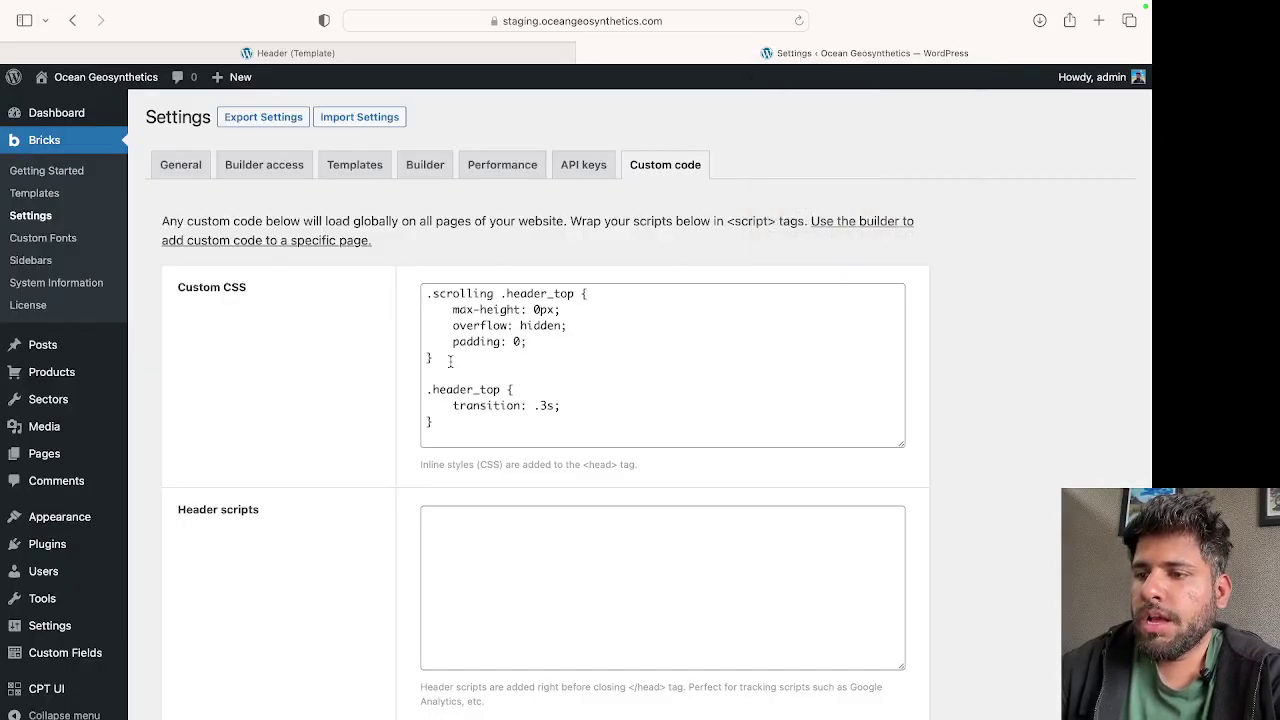
left_click(472, 425)
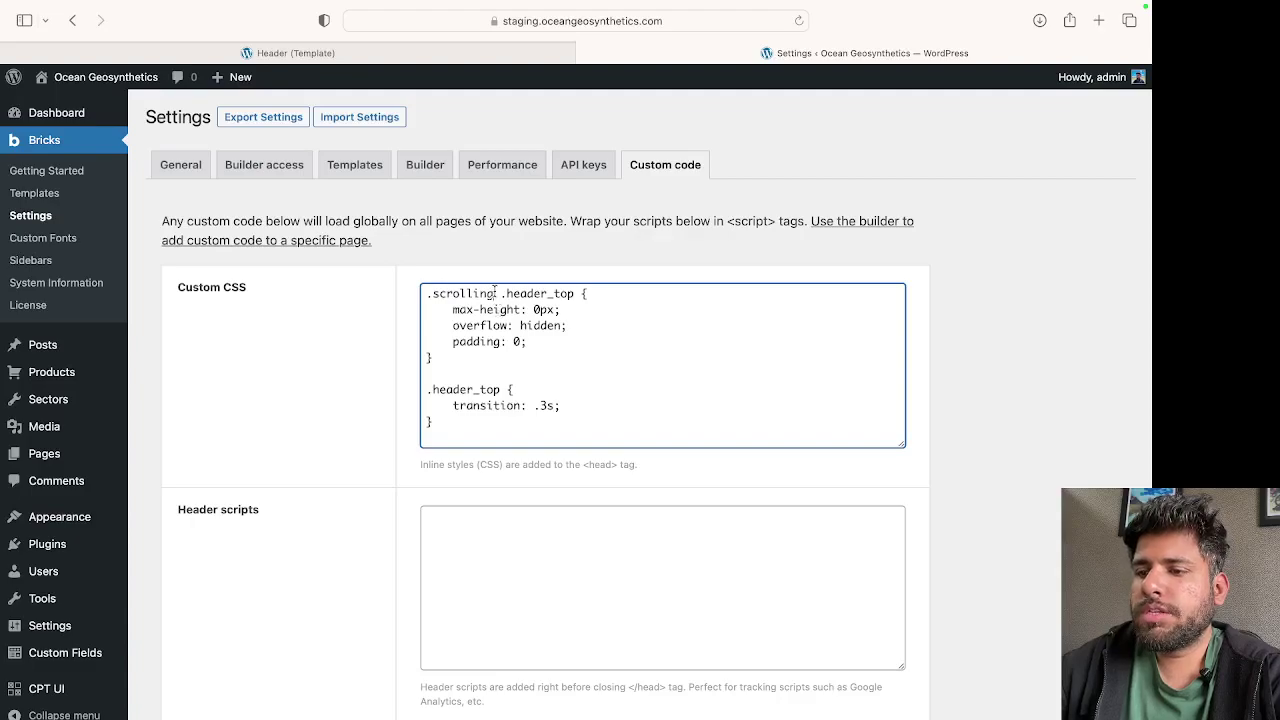
left_click(468, 54)
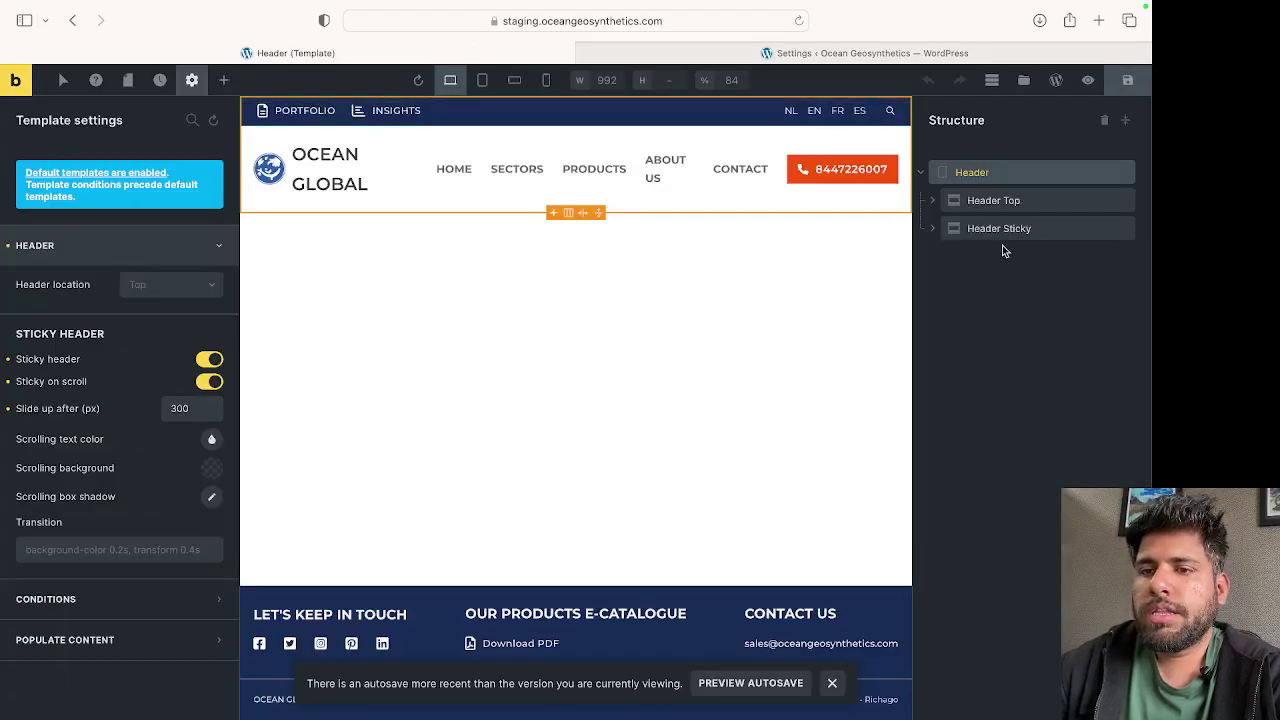
left_click(999, 203)
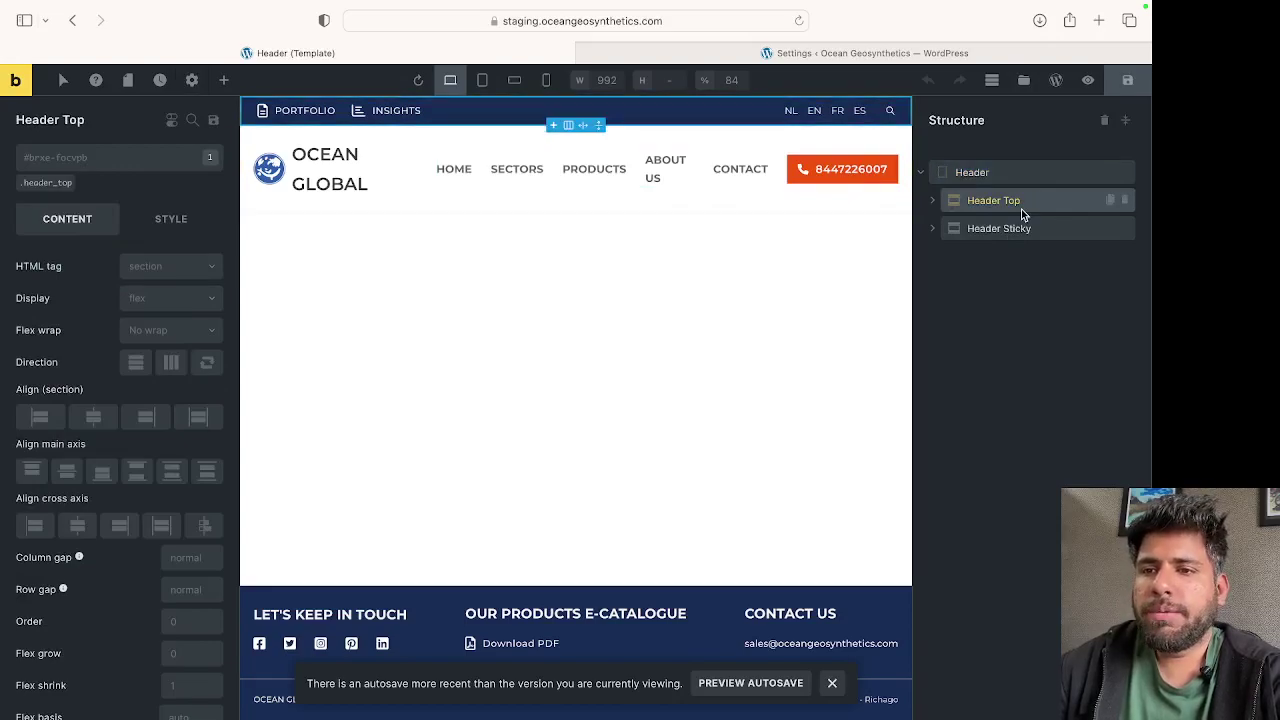
Step: Examine the custom CSS rules for .scrolling .header_top and .header_top, including the max-height, the transition and the class name in each selector
left_click(903, 54)
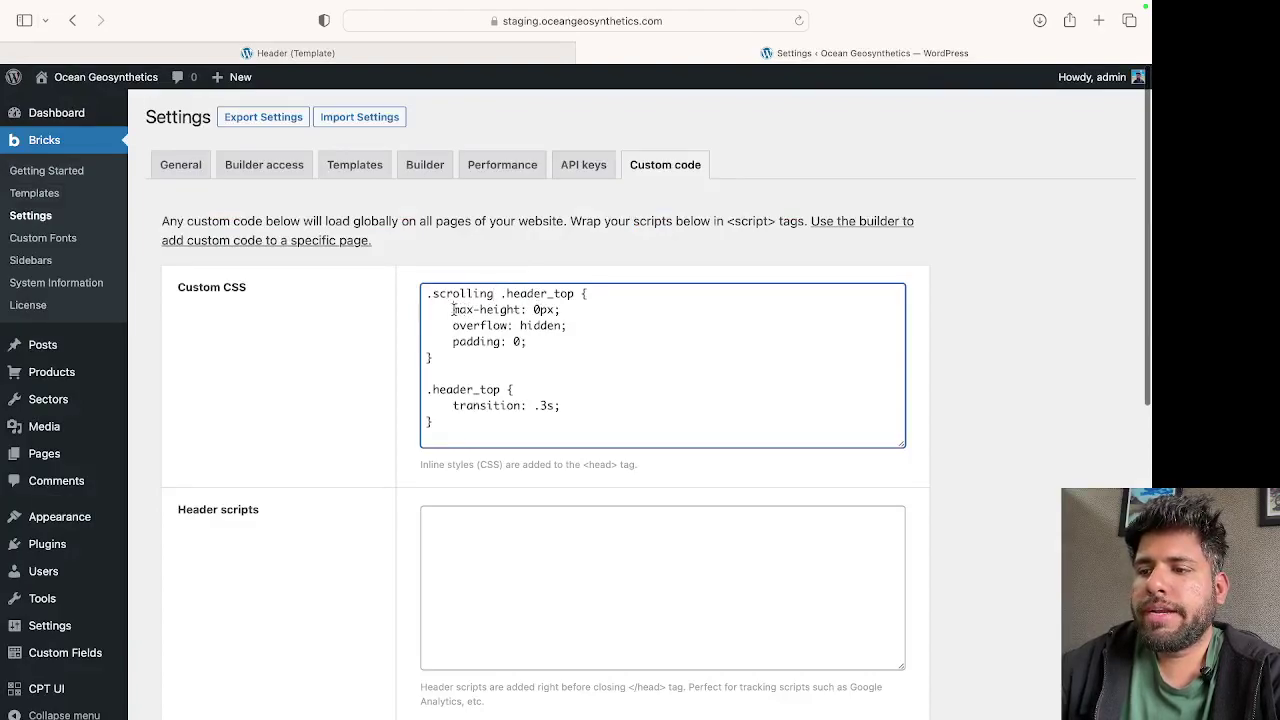
left_click_drag(453, 310, 520, 309)
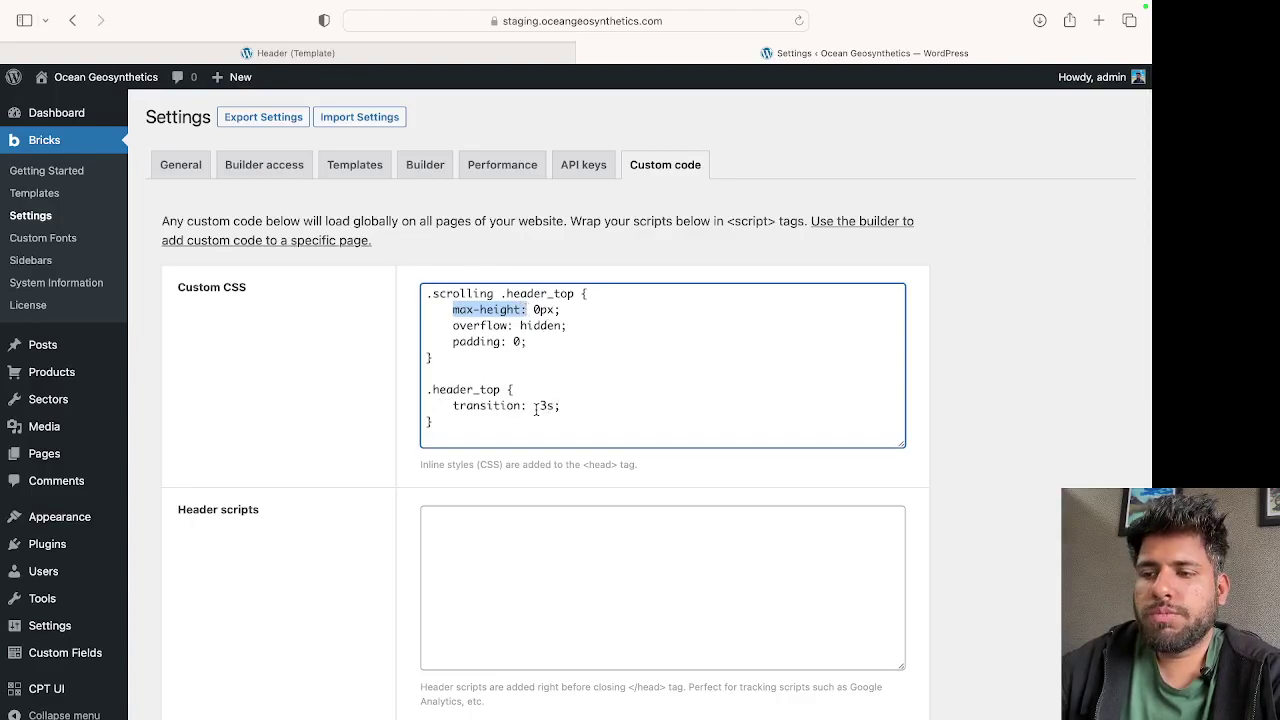
left_click_drag(536, 407, 553, 408)
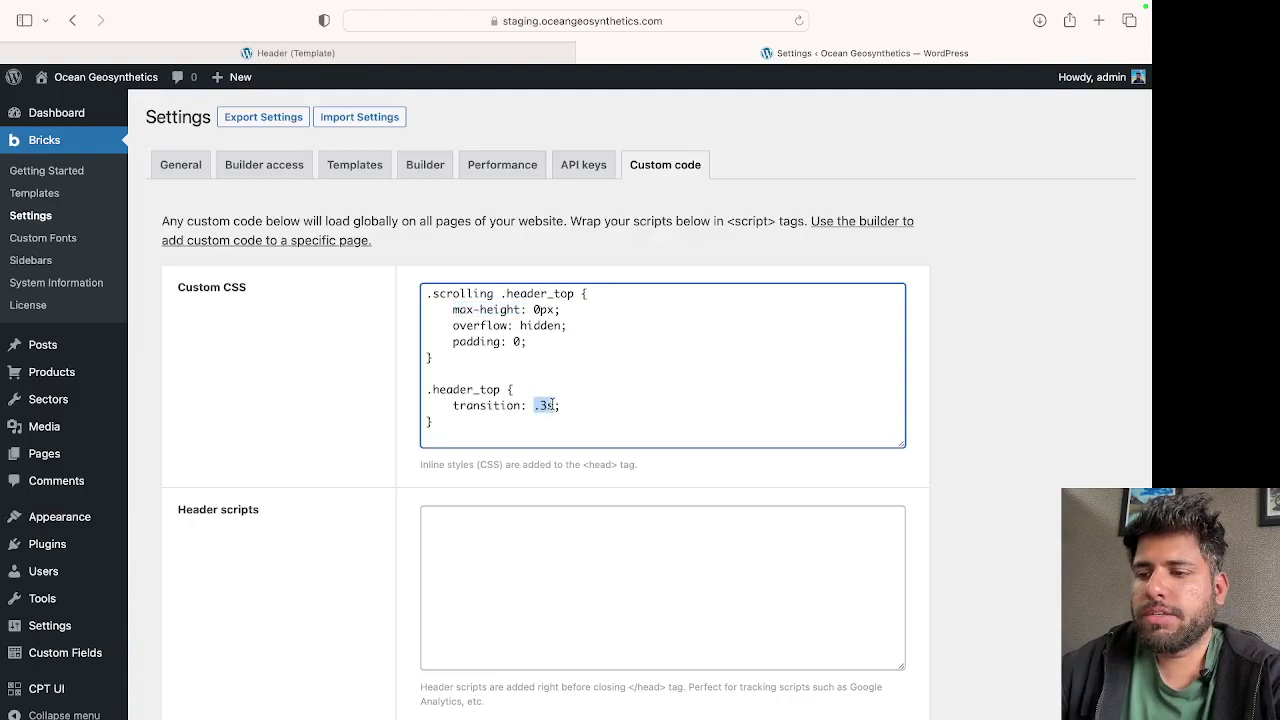
left_click(312, 58)
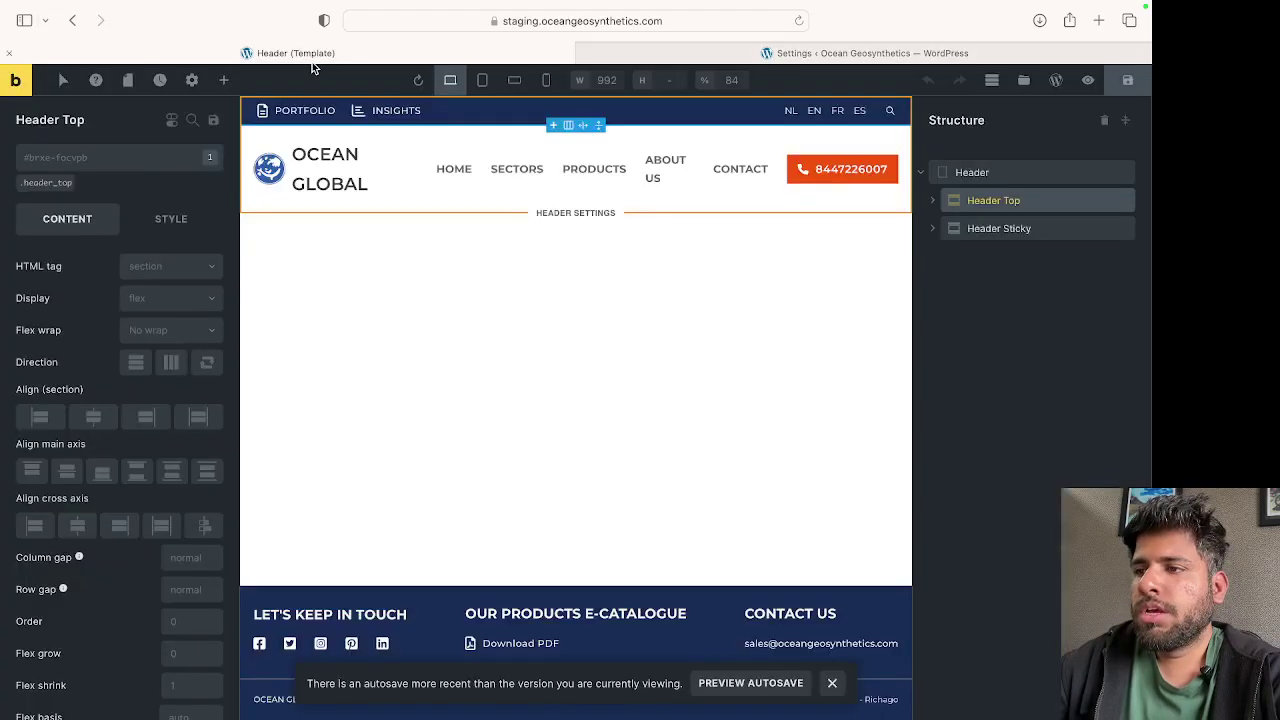
left_click(597, 55)
left_click(456, 422)
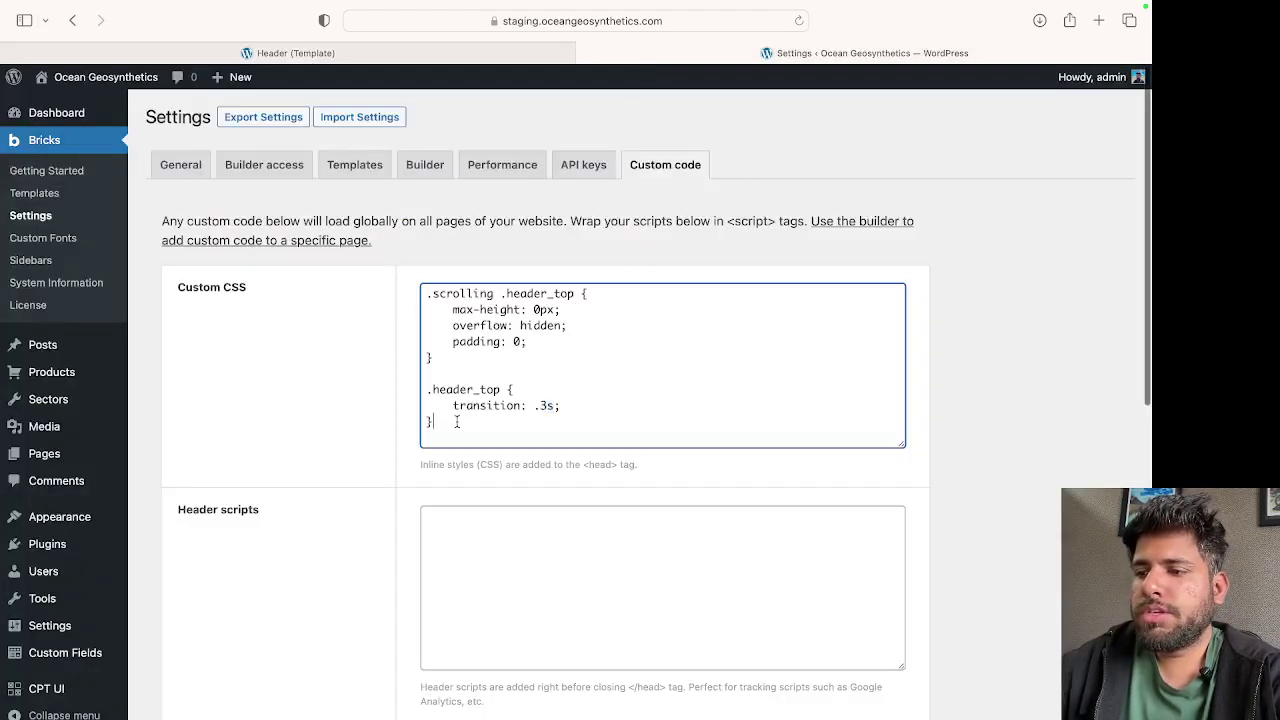
left_click_drag(456, 422, 427, 294)
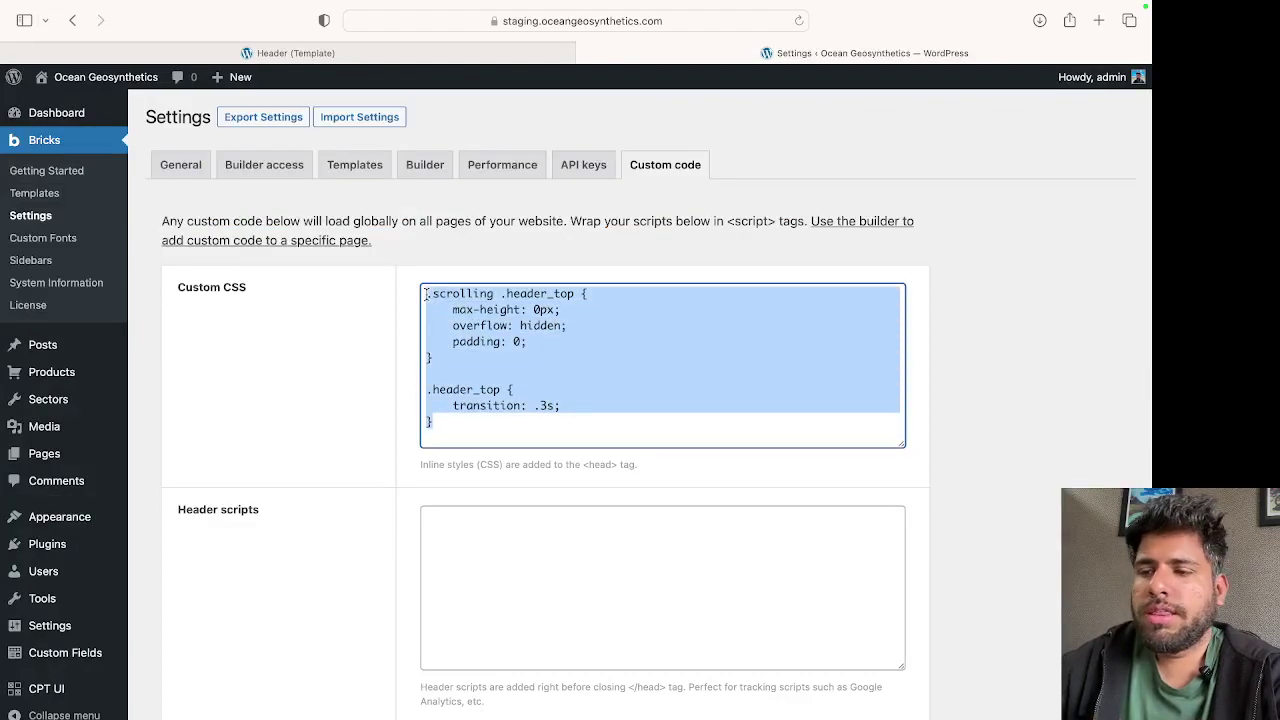
left_click(513, 317)
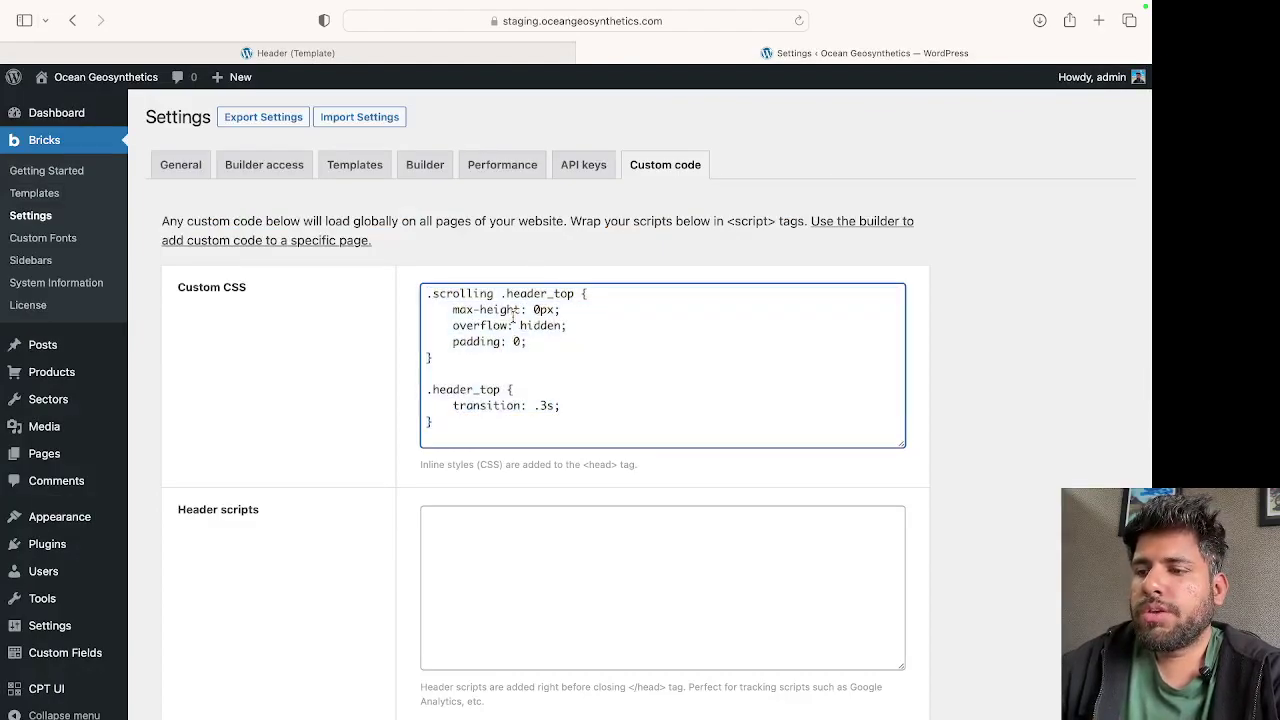
left_click_drag(501, 293, 570, 289)
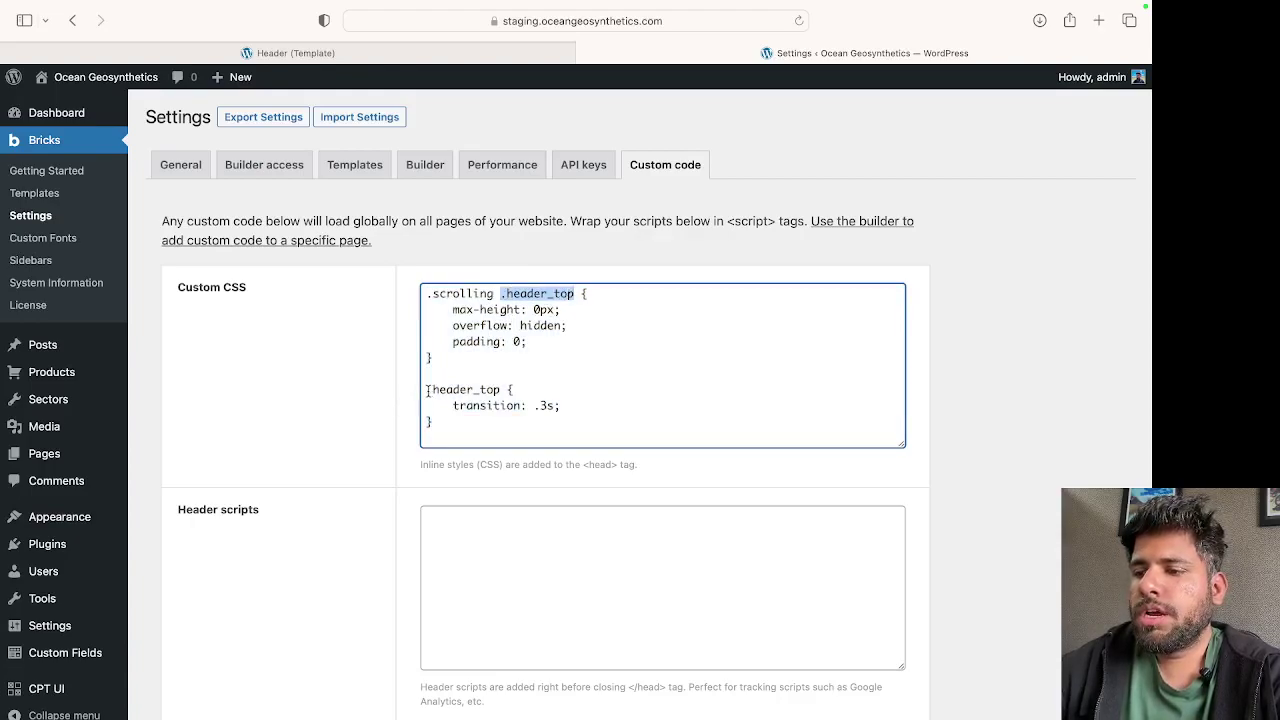
left_click_drag(427, 391, 498, 390)
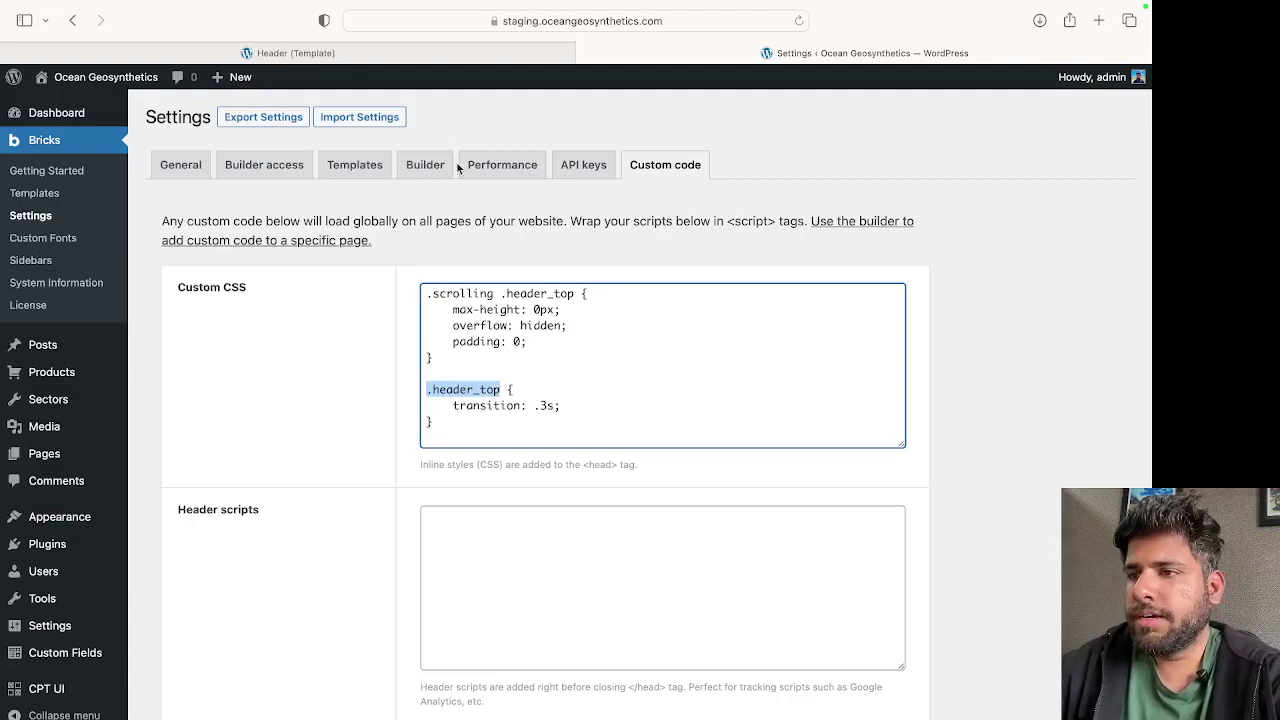
Step: Check the classes assigned to Header, Header Top and Header Sticky in the header template
left_click(413, 50)
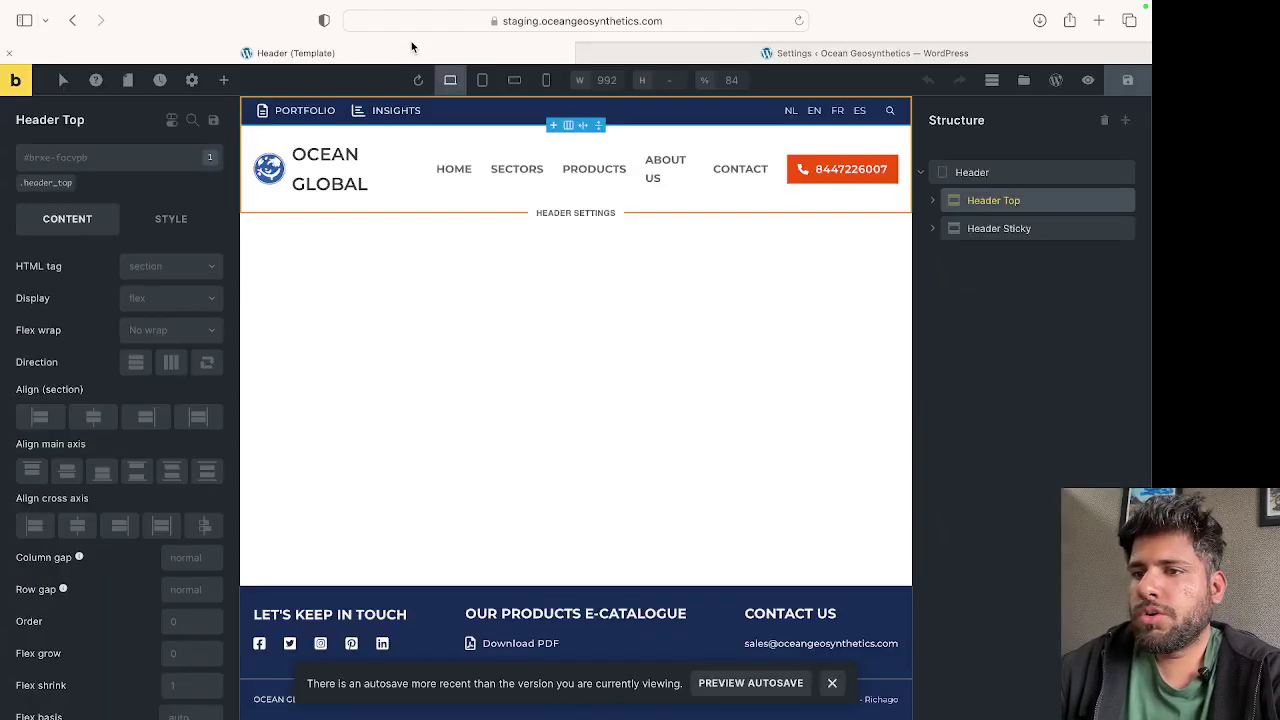
left_click(1004, 174)
left_click(38, 183)
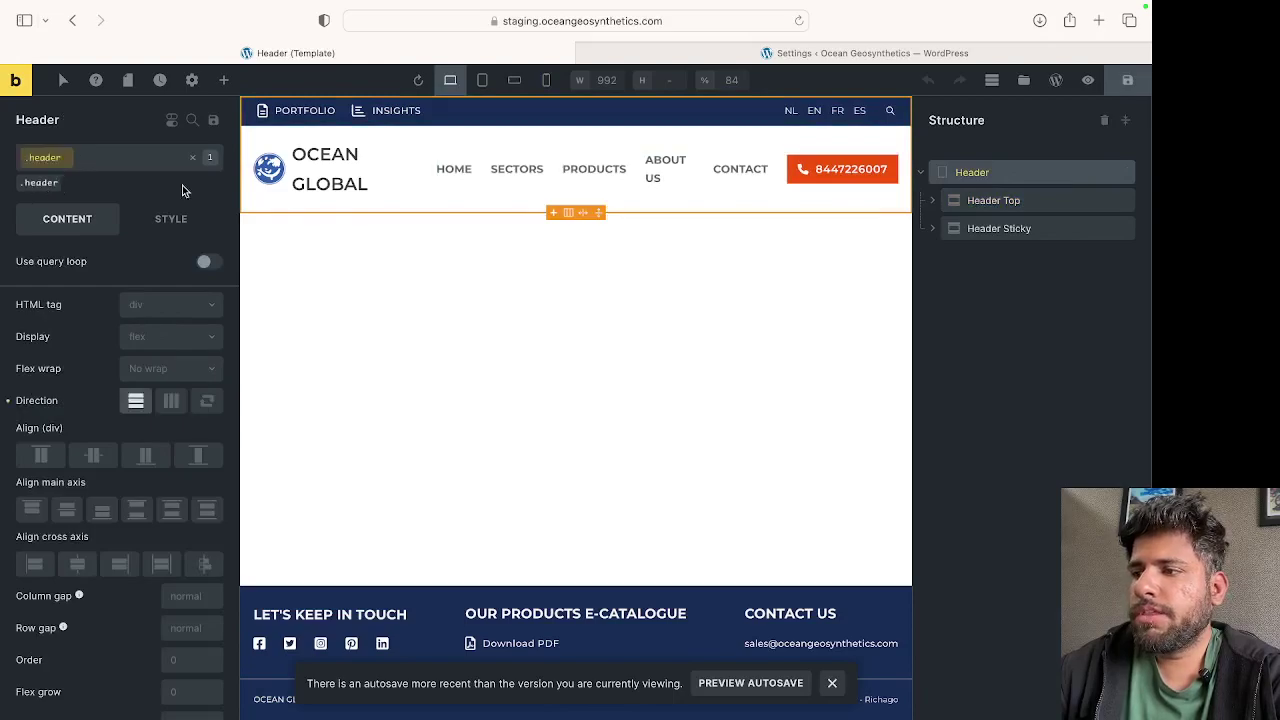
left_click(997, 203)
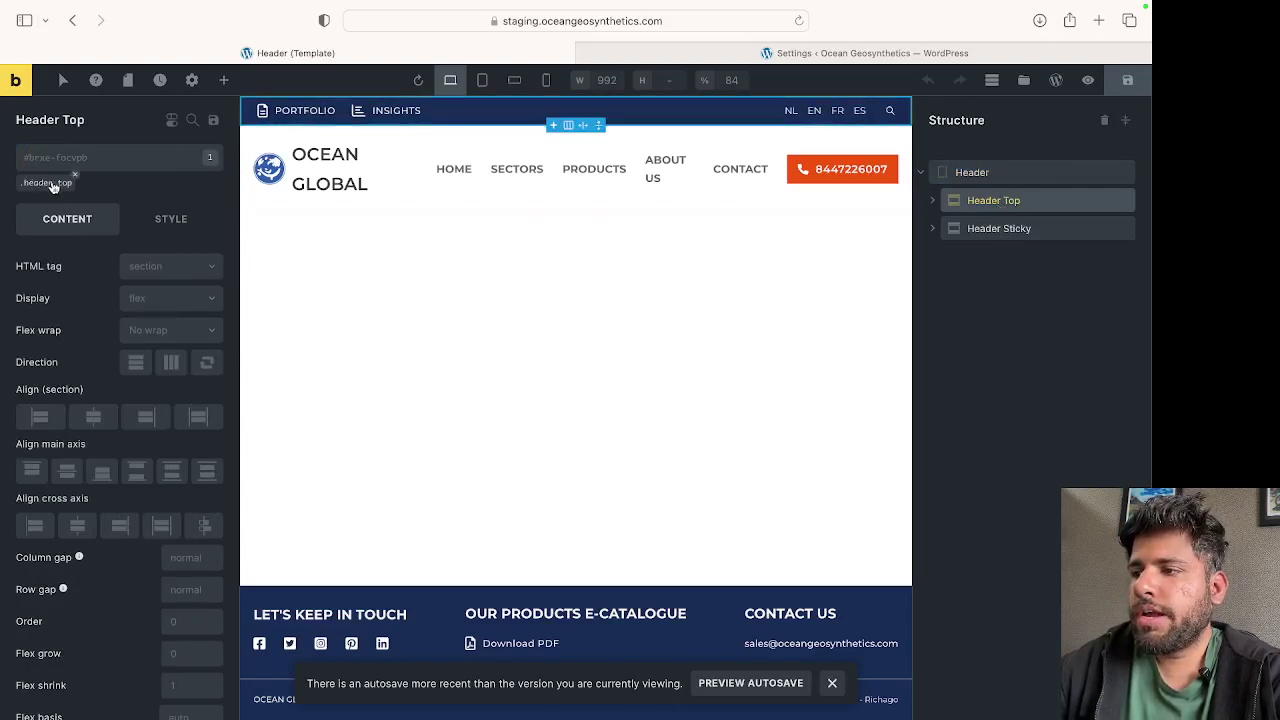
left_click(52, 183)
left_click(997, 231)
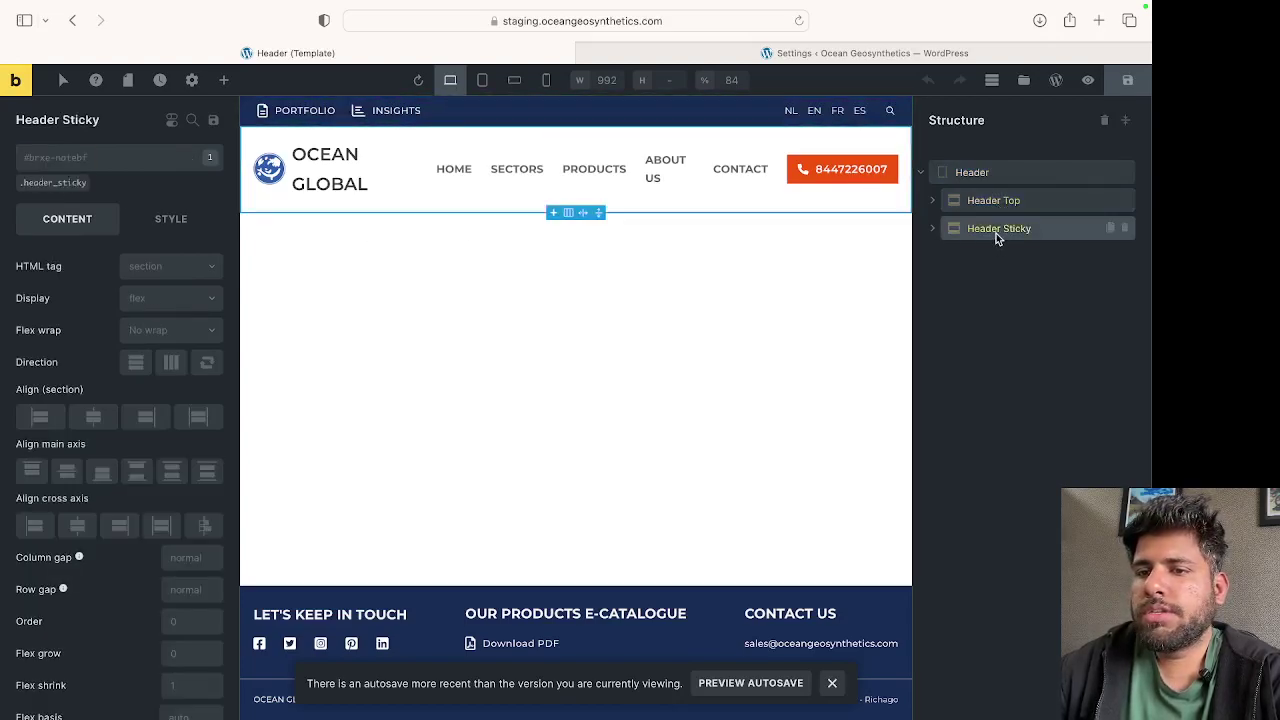
left_click(50, 183)
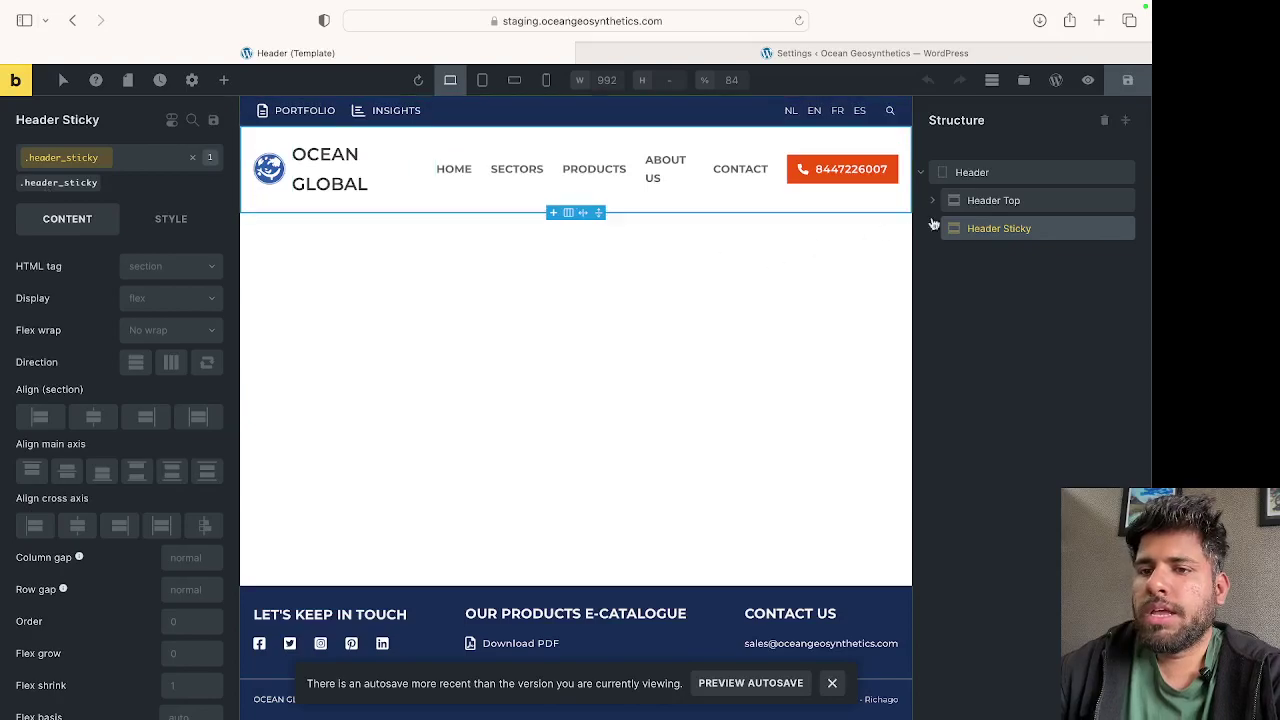
left_click(985, 204)
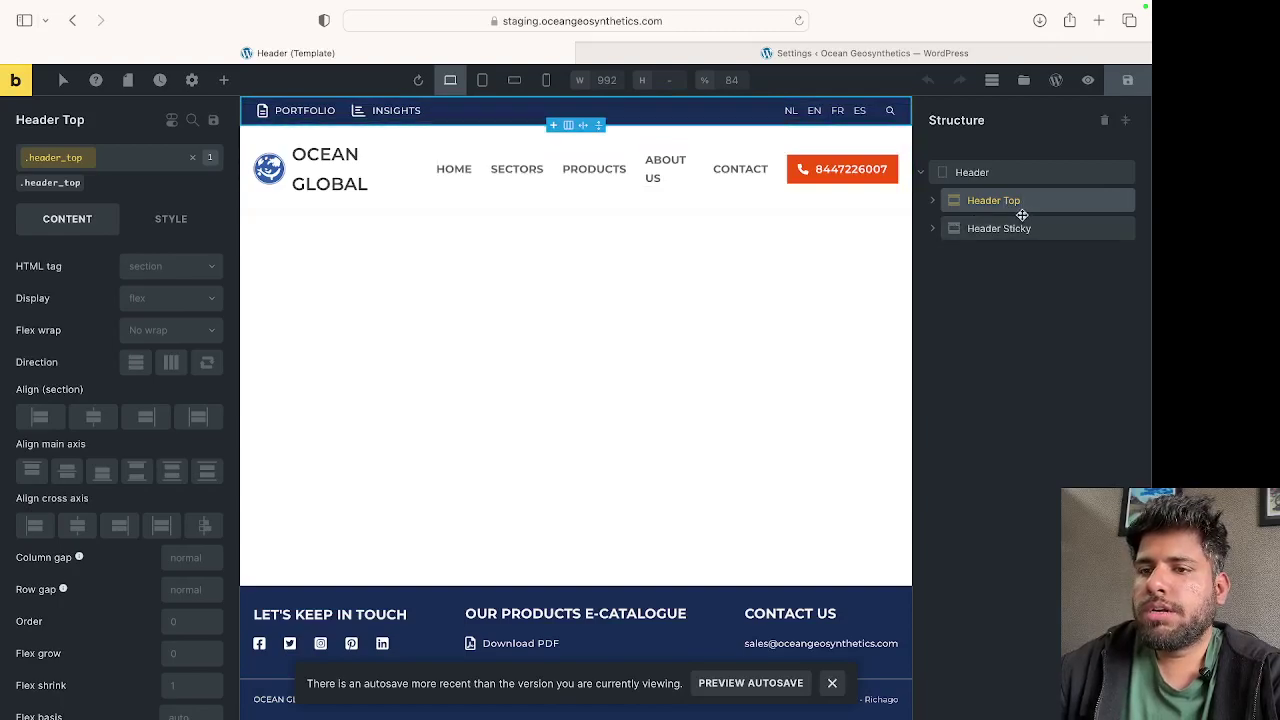
Step: Review the max-height and transition declarations in the global custom CSS
left_click(865, 53)
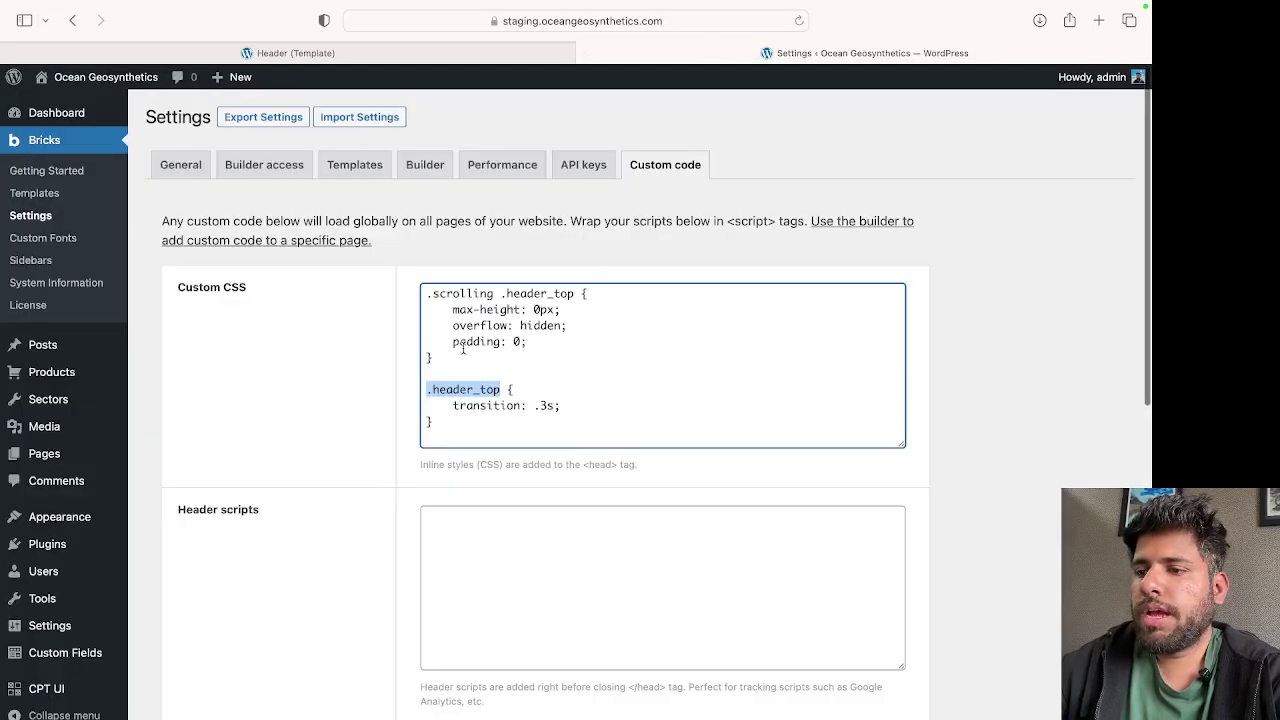
left_click_drag(454, 310, 560, 310)
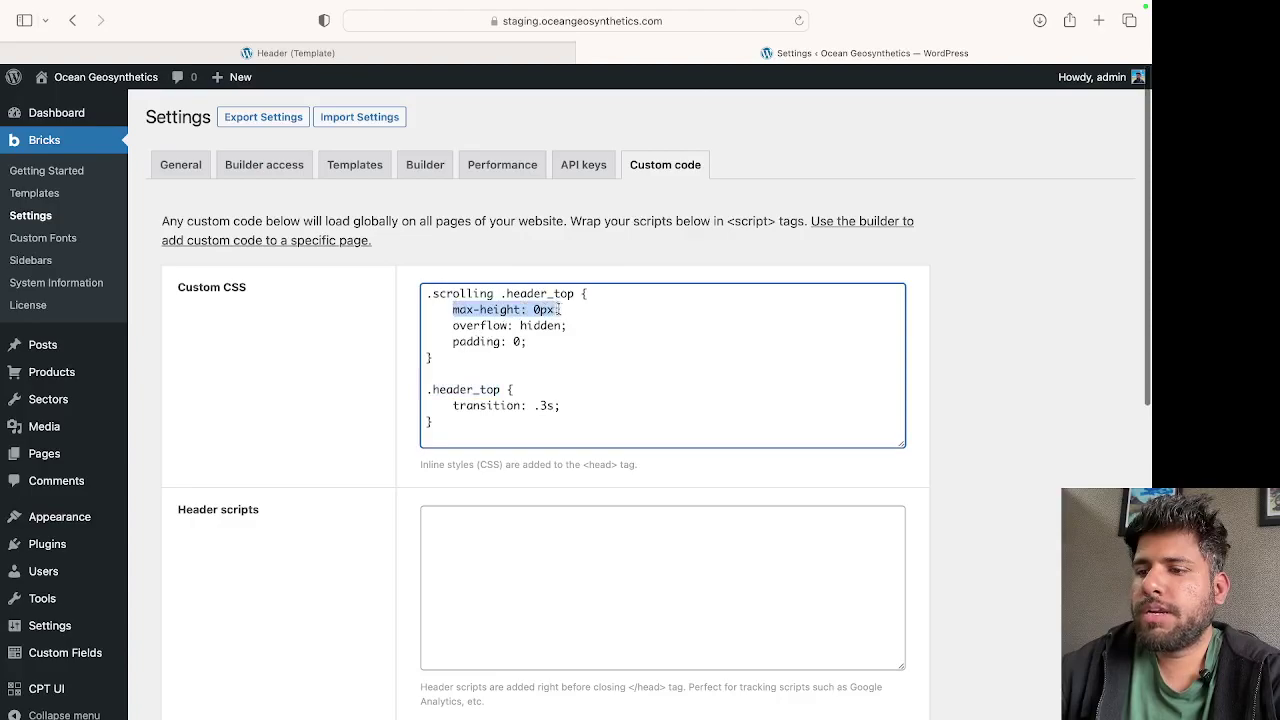
left_click(560, 407)
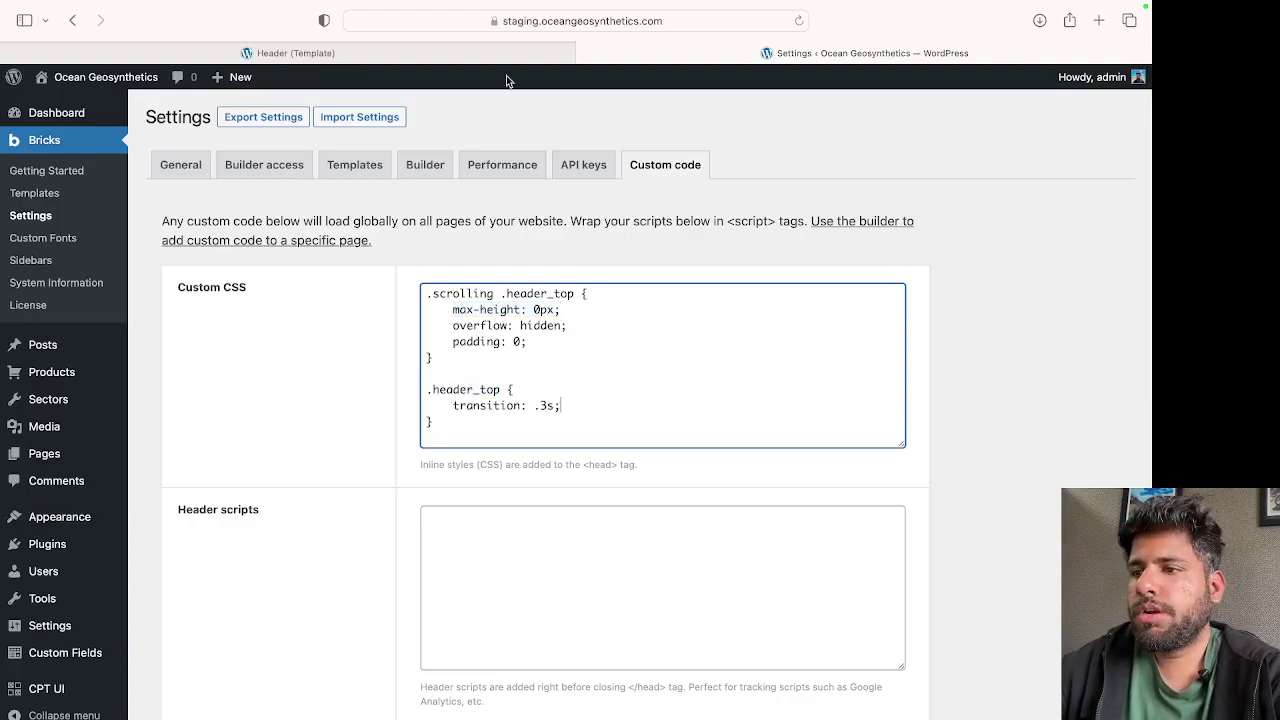
Step: Save the header template and open the site's front page through the template's WordPress edit screen
left_click(446, 47)
left_click(1127, 80)
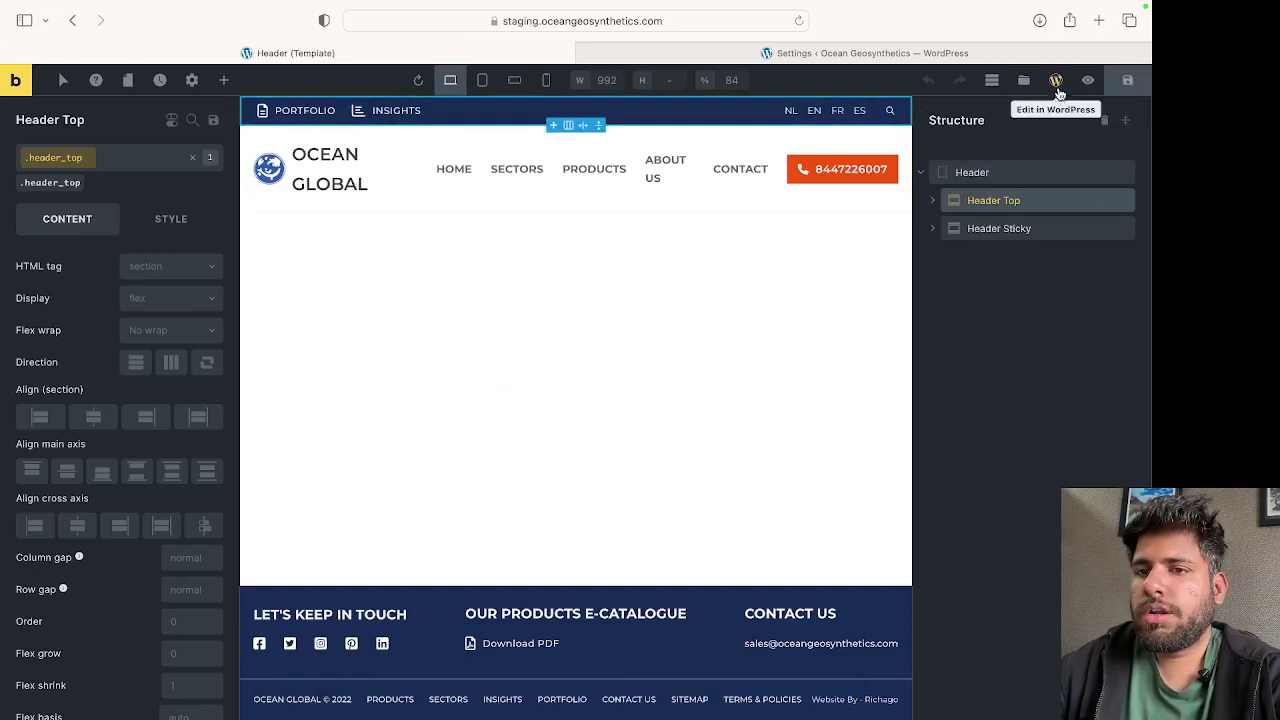
left_click(1056, 81)
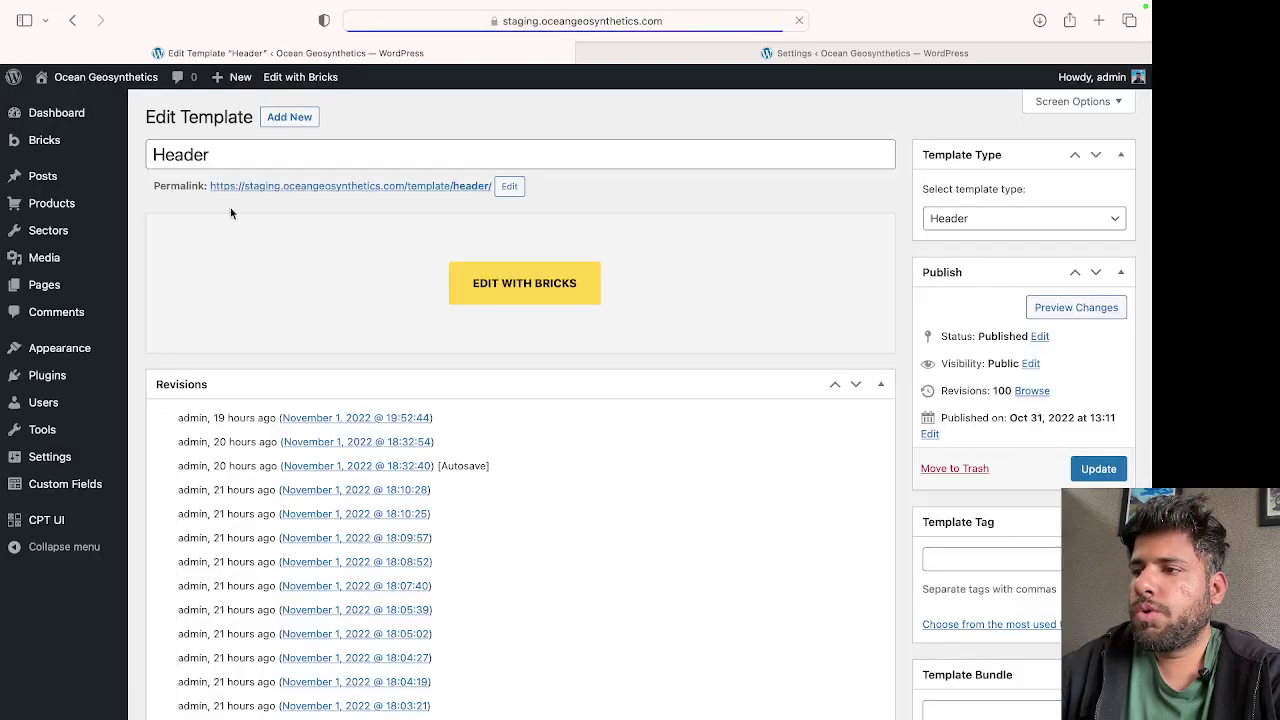
left_click(90, 77)
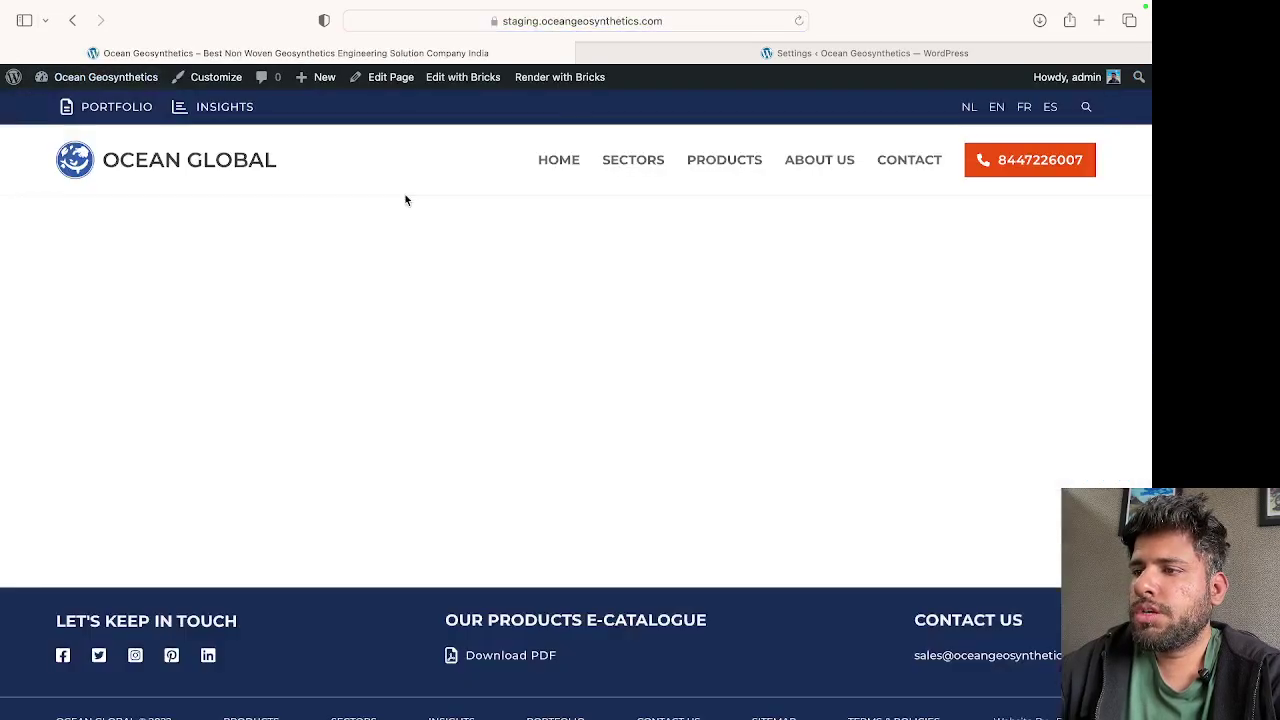
Step: Open the homepage in the Bricks builder and insert the community template Liv - Home as its content
left_click(468, 82)
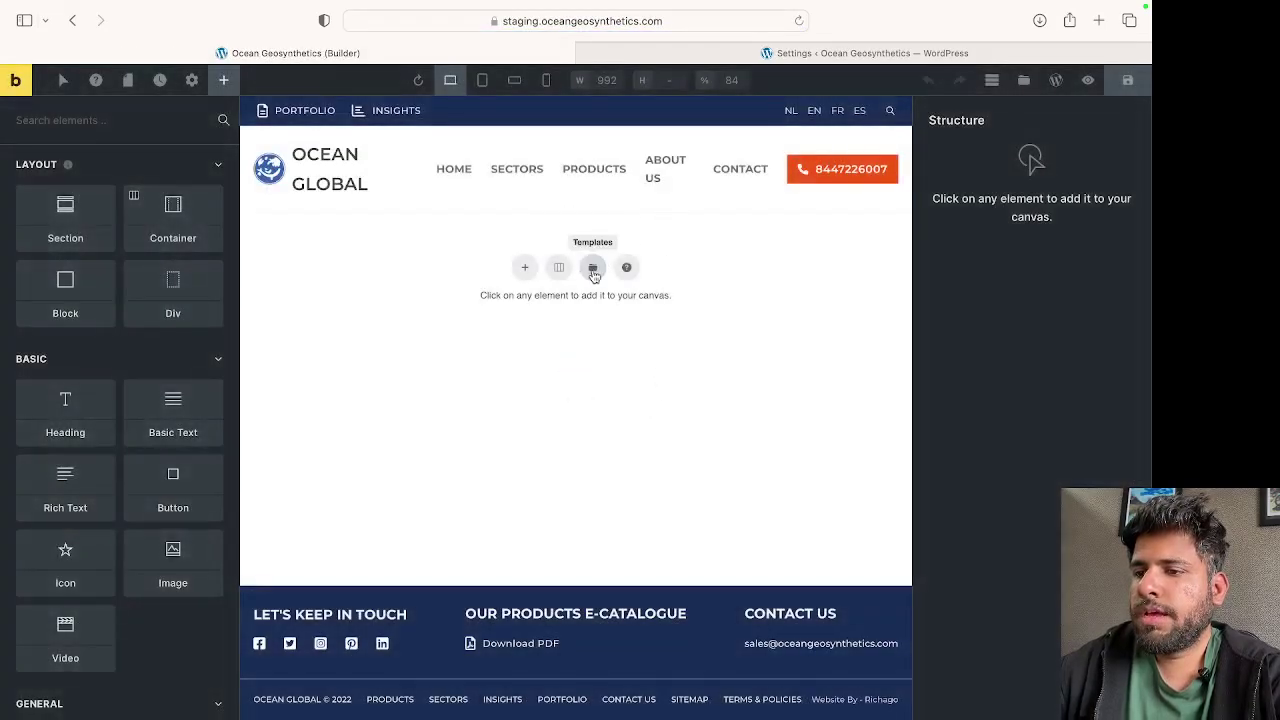
left_click(594, 276)
left_click(346, 160)
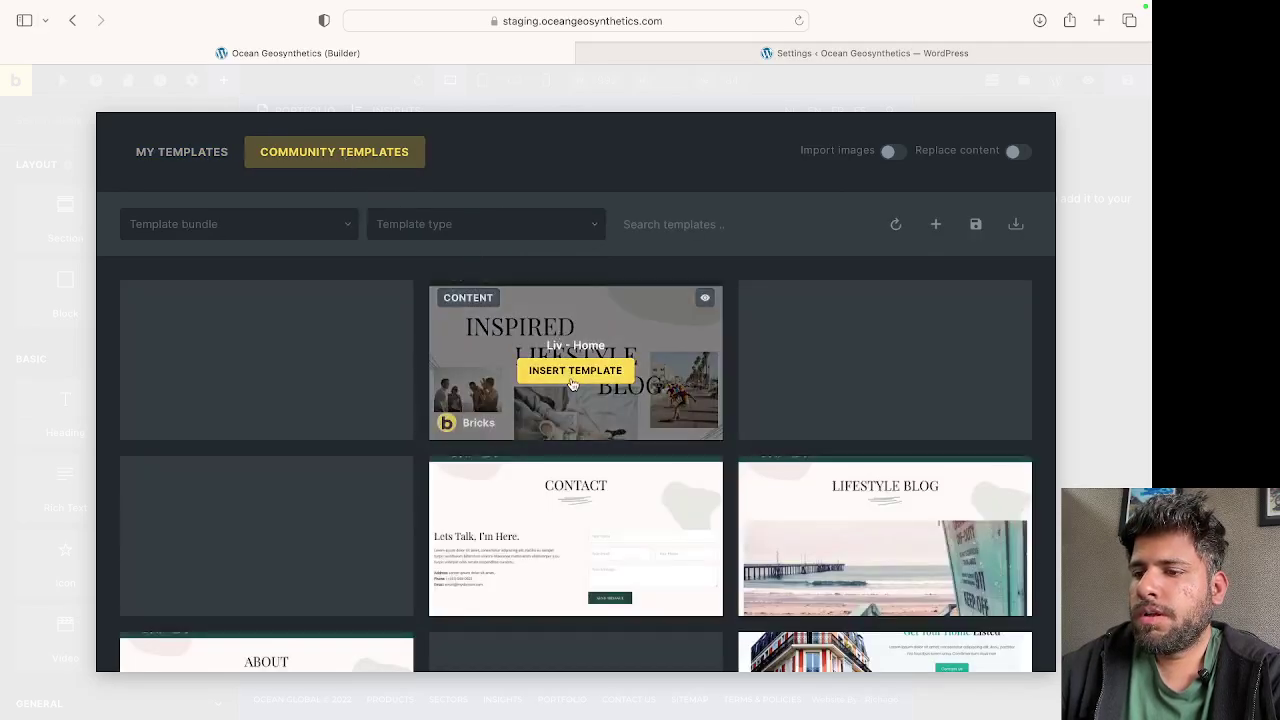
left_click(572, 384)
left_click(620, 320)
left_click(631, 330)
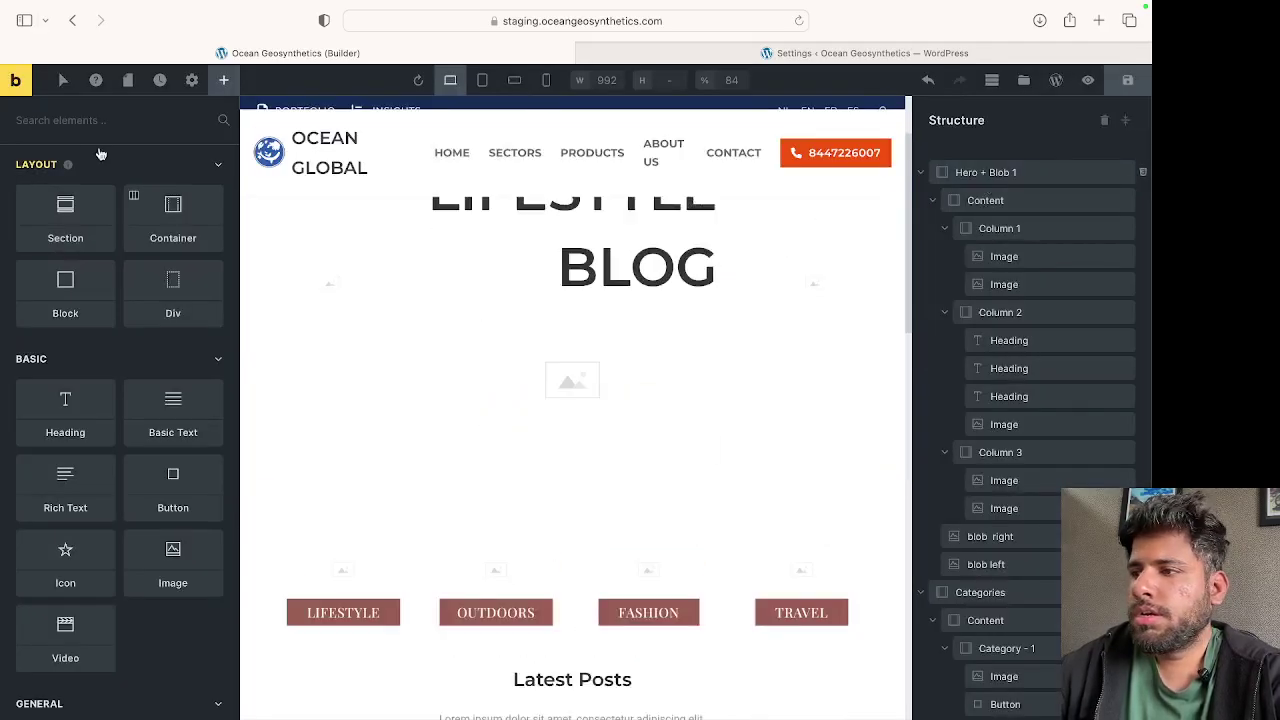
Step: View the homepage on the front end and examine how the header's top bar behaves when scrolling down and back up
left_click(15, 80)
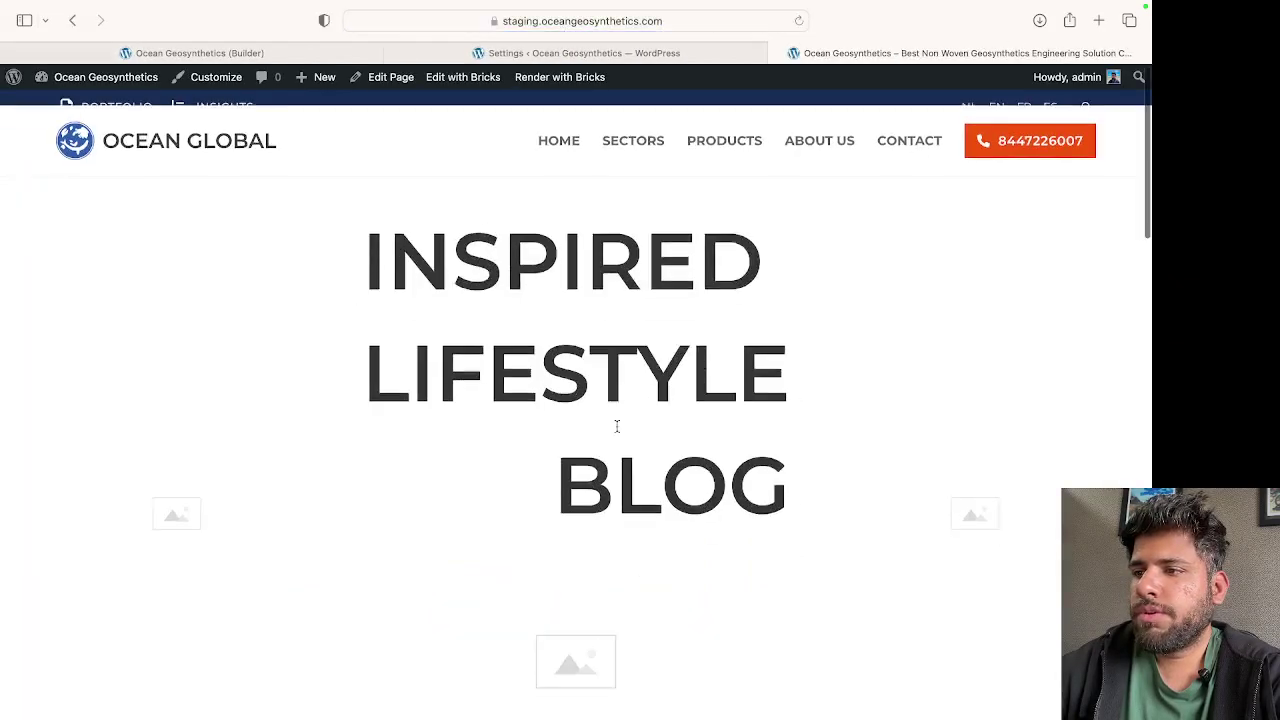
scroll(617, 427, "down", 20)
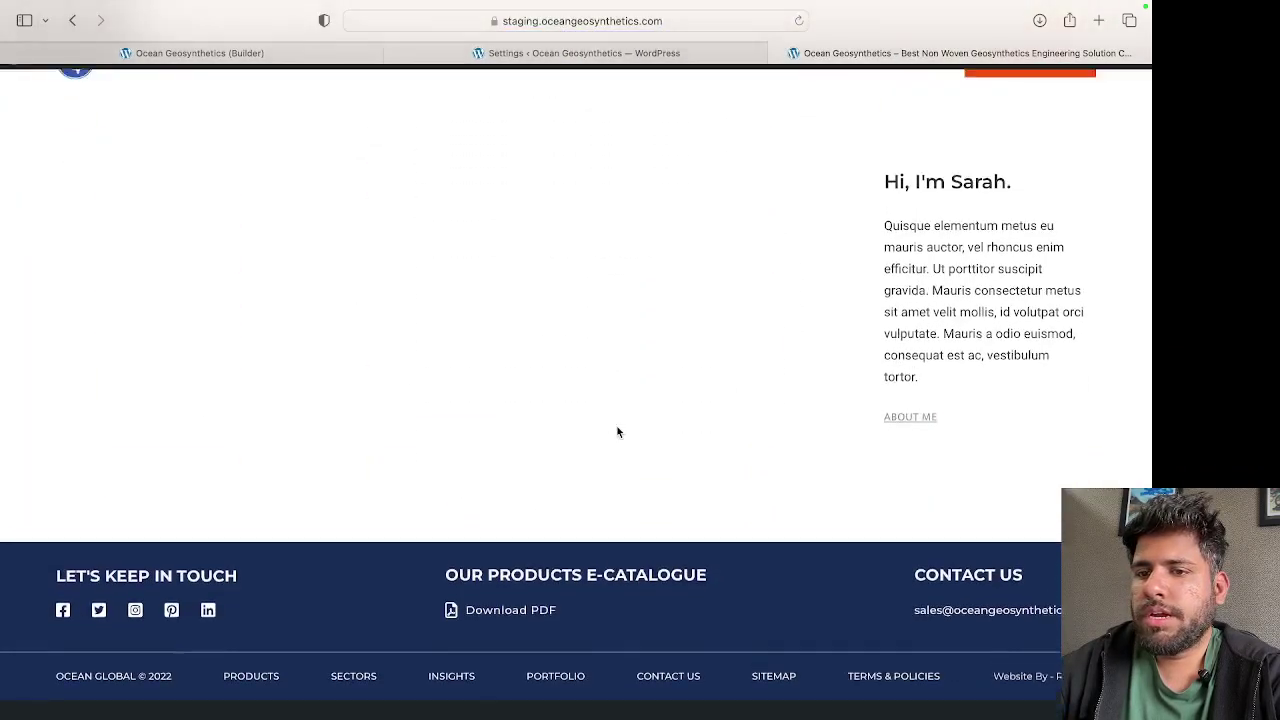
scroll(617, 432, "up", 20)
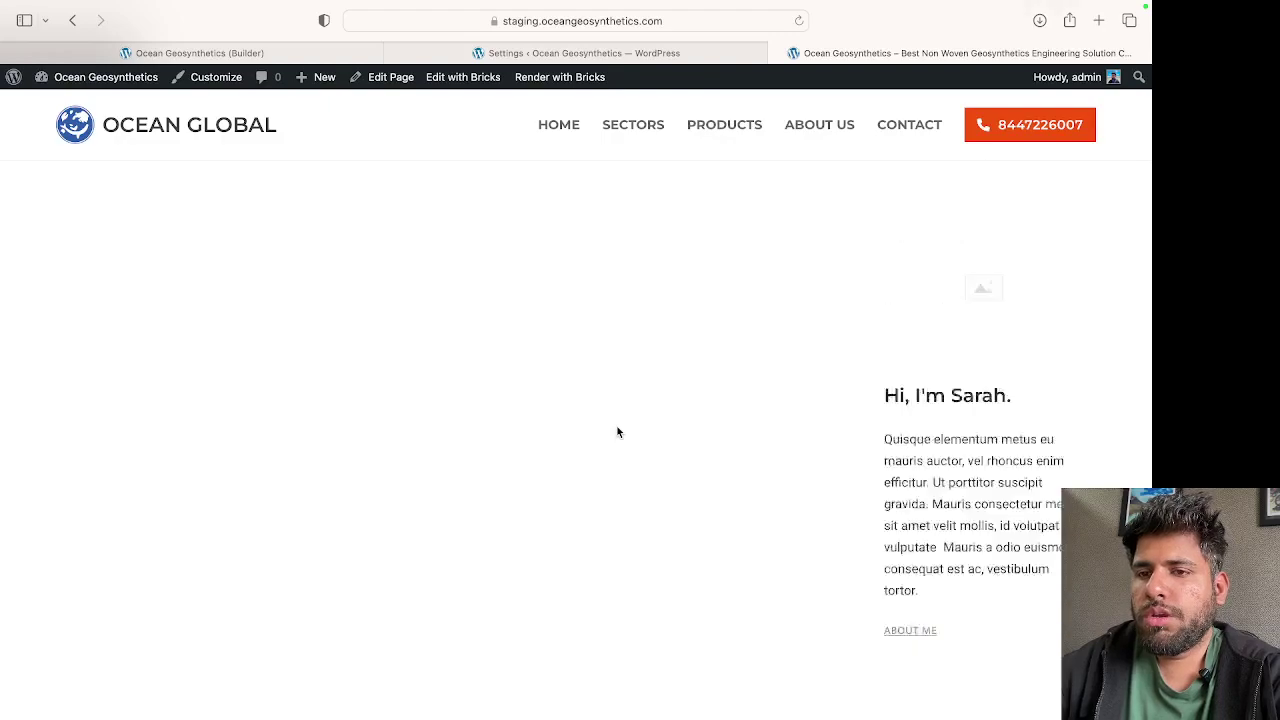
scroll(617, 432, "down", 20)
scroll(617, 432, "up", 15)
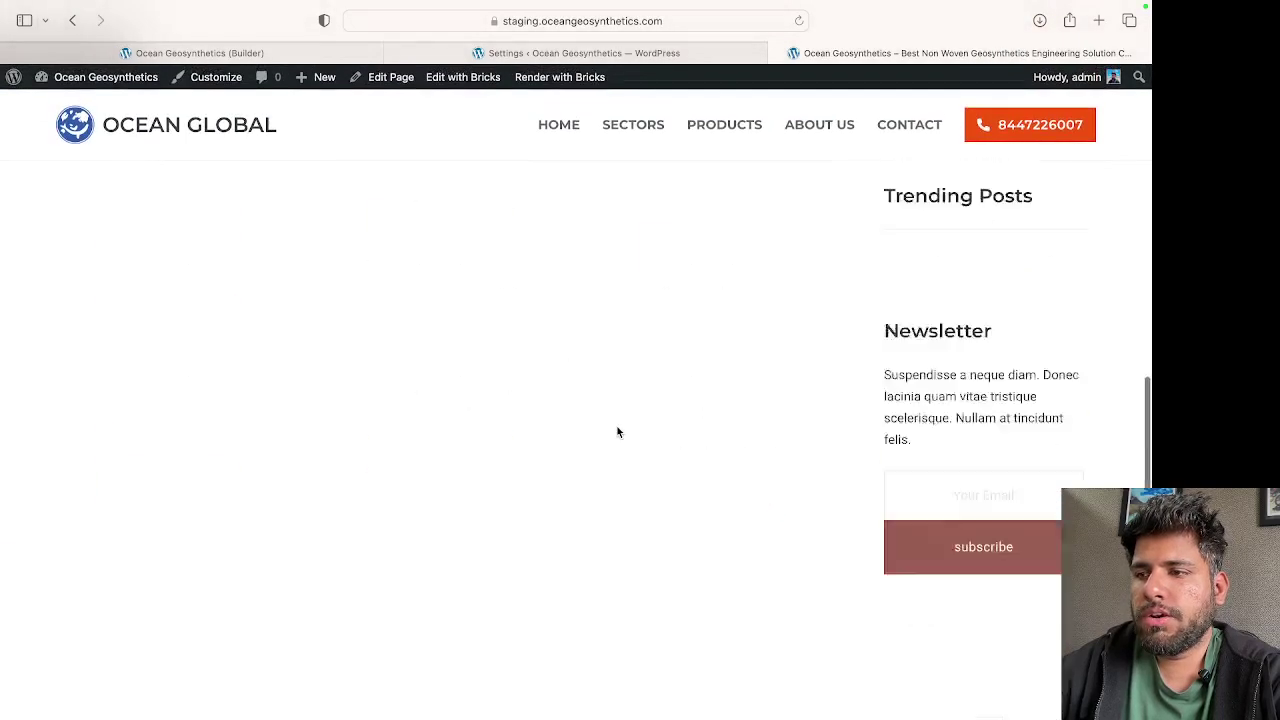
scroll(617, 427, "down", 10)
scroll(617, 427, "down", 5)
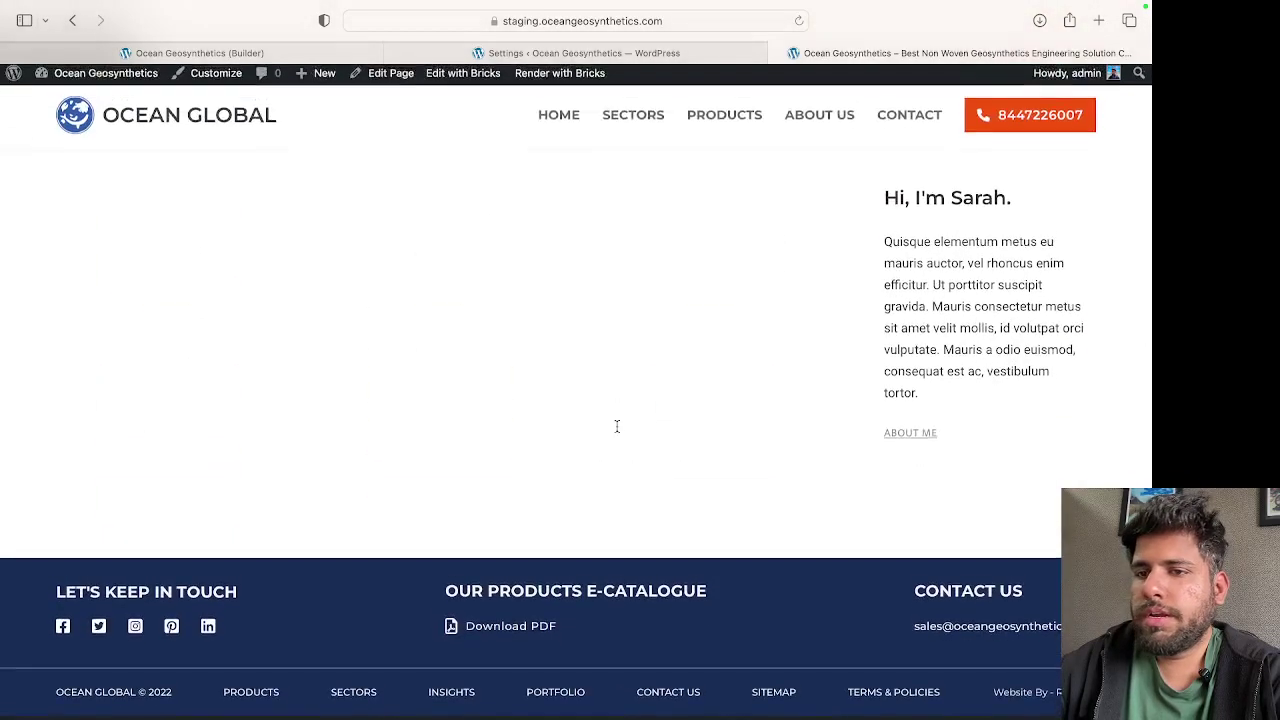
scroll(617, 432, "up", 15)
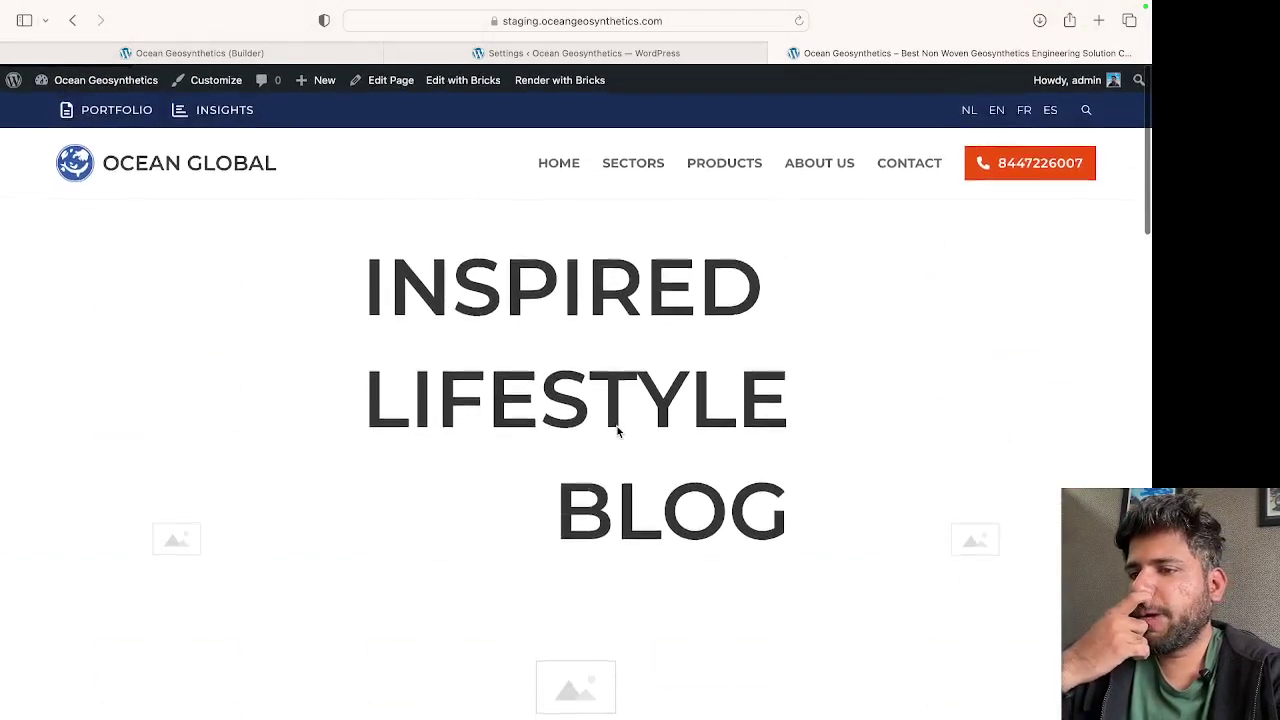
scroll(617, 427, "down", 10)
scroll(617, 427, "down", 5)
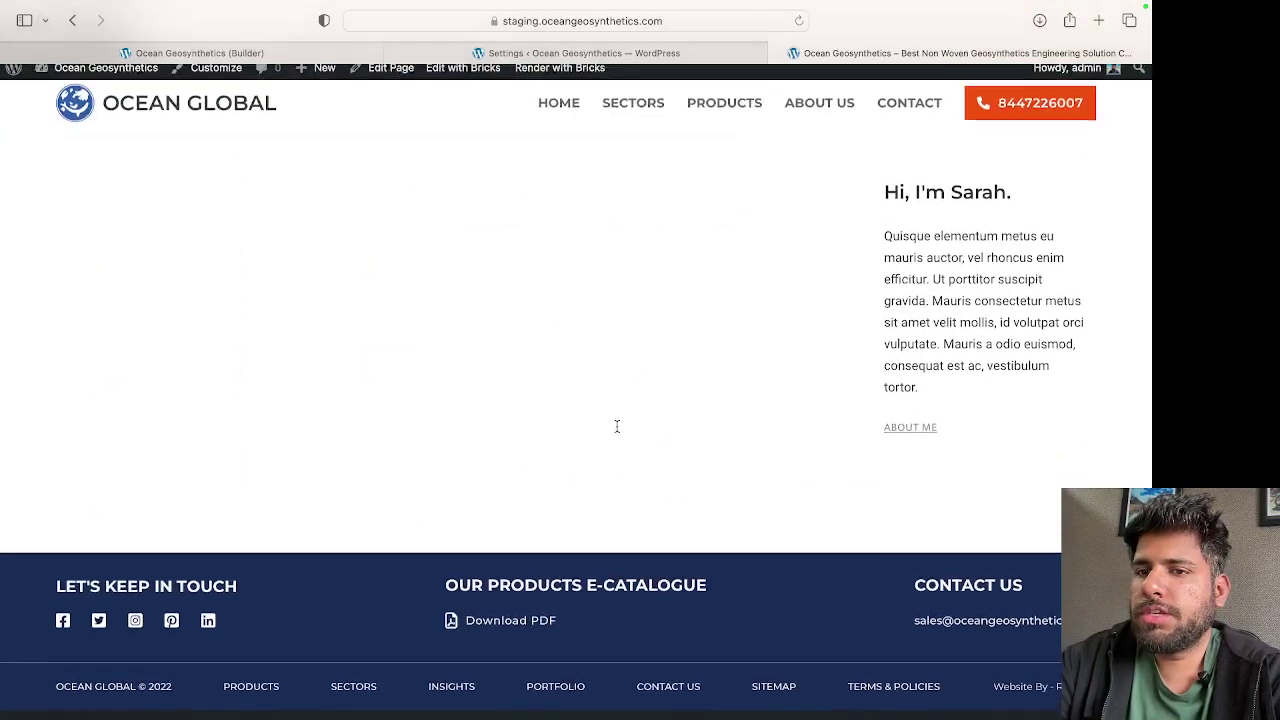
scroll(617, 427, "up", 15)
scroll(617, 427, "down", 10)
scroll(617, 430, "up", 10)
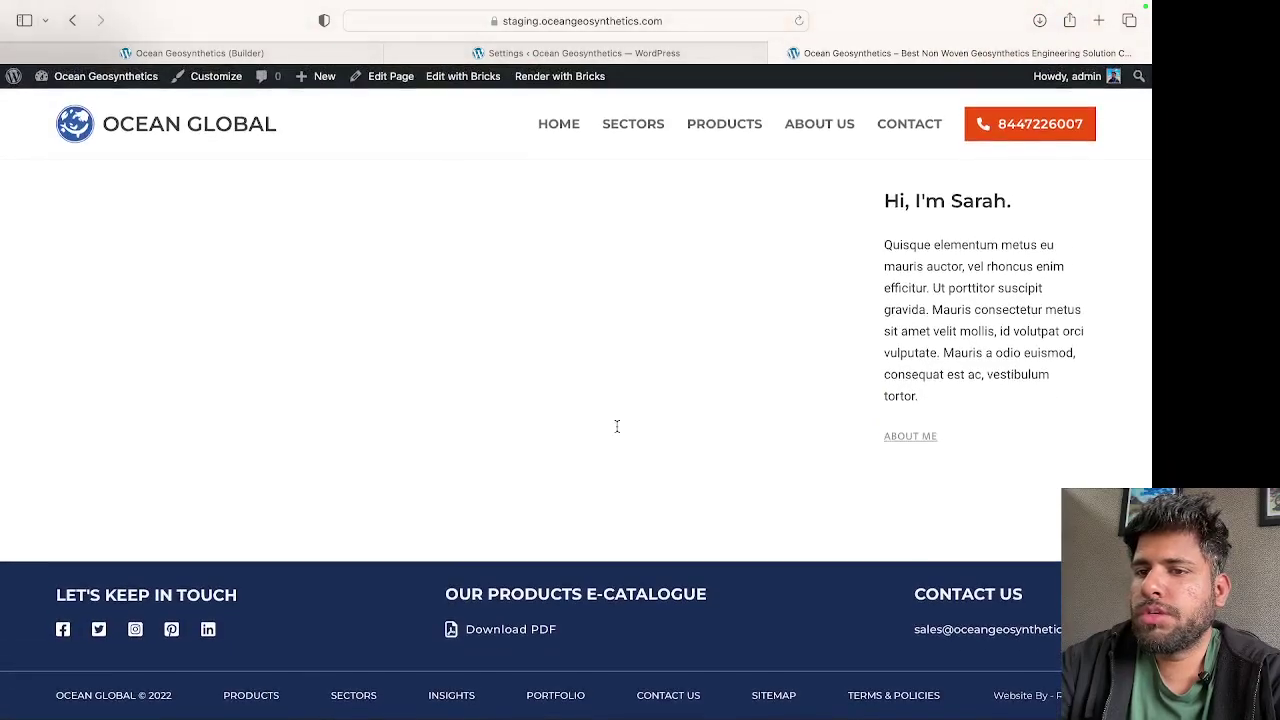
scroll(617, 432, "down", 10)
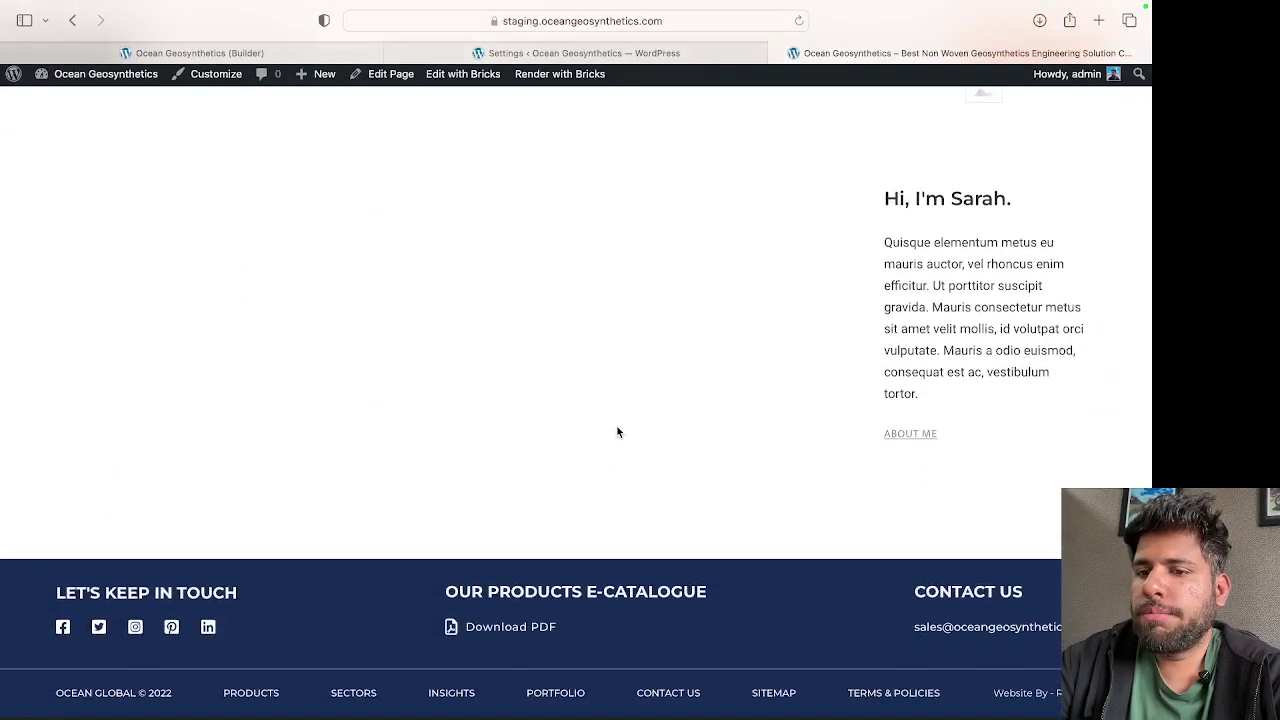
scroll(617, 432, "up", 10)
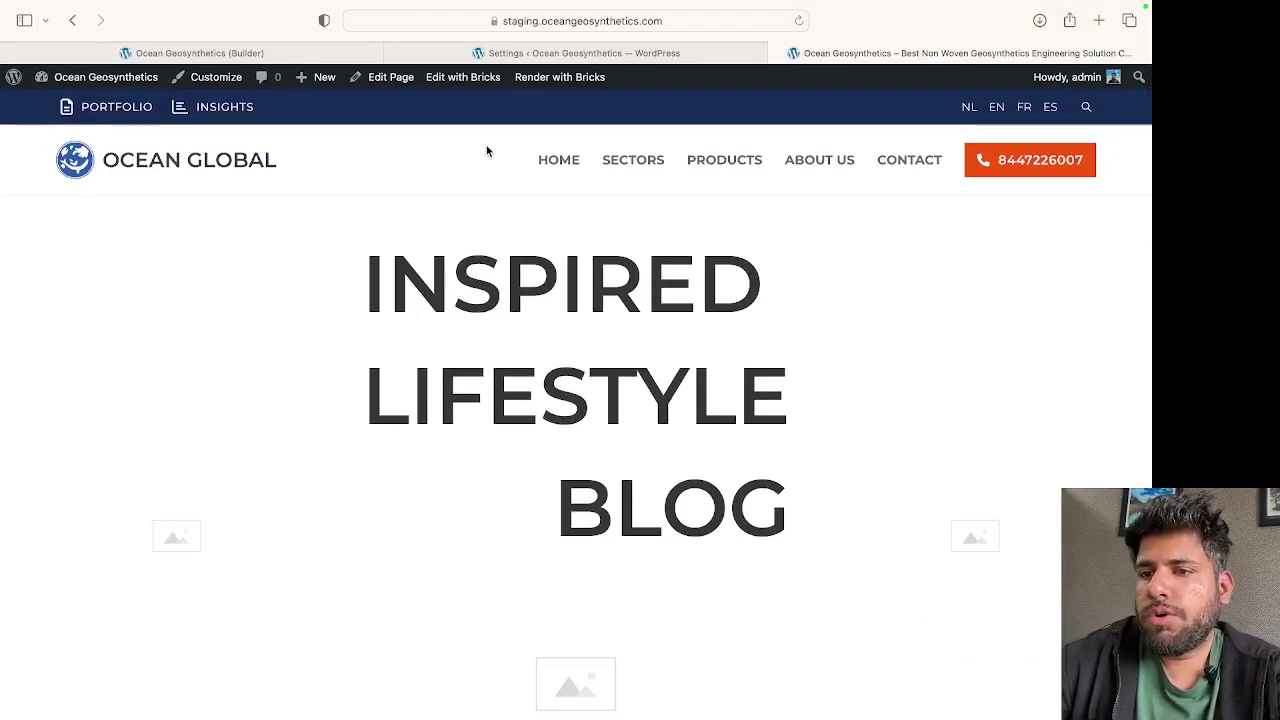
Step: Look at the global custom CSS settings again and return to the homepage in the Bricks builder
left_click(460, 53)
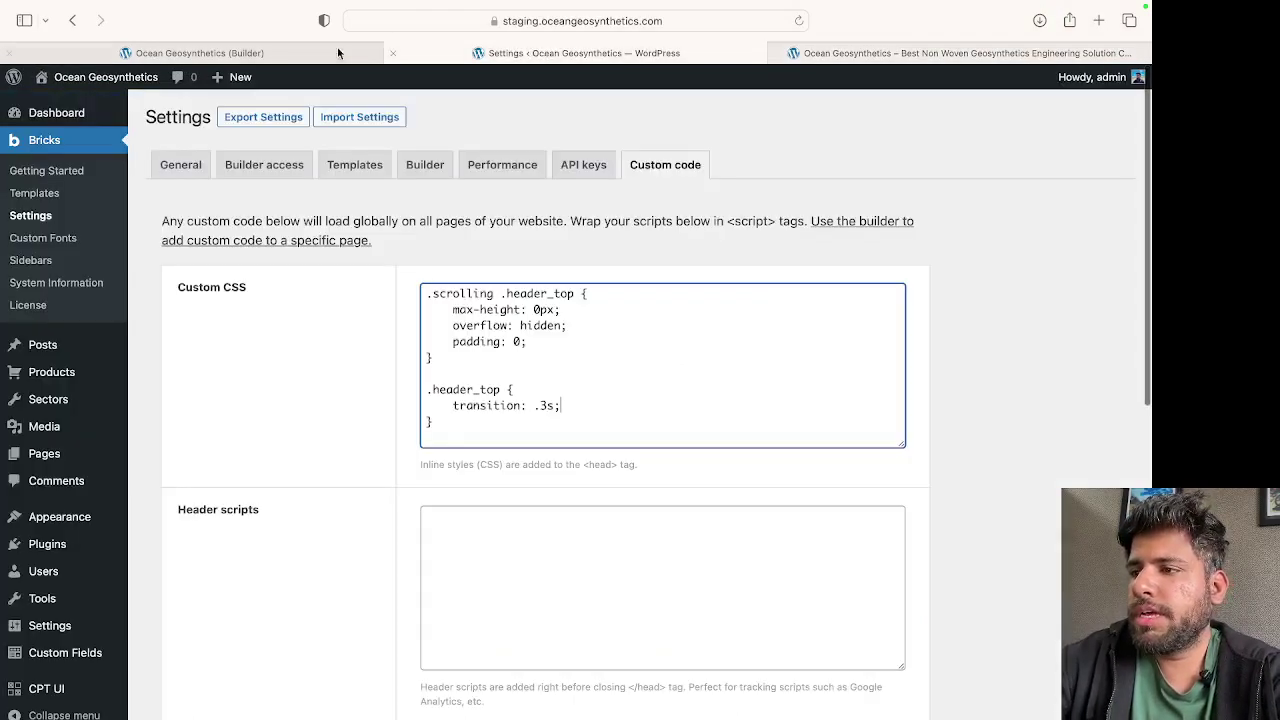
left_click(277, 52)
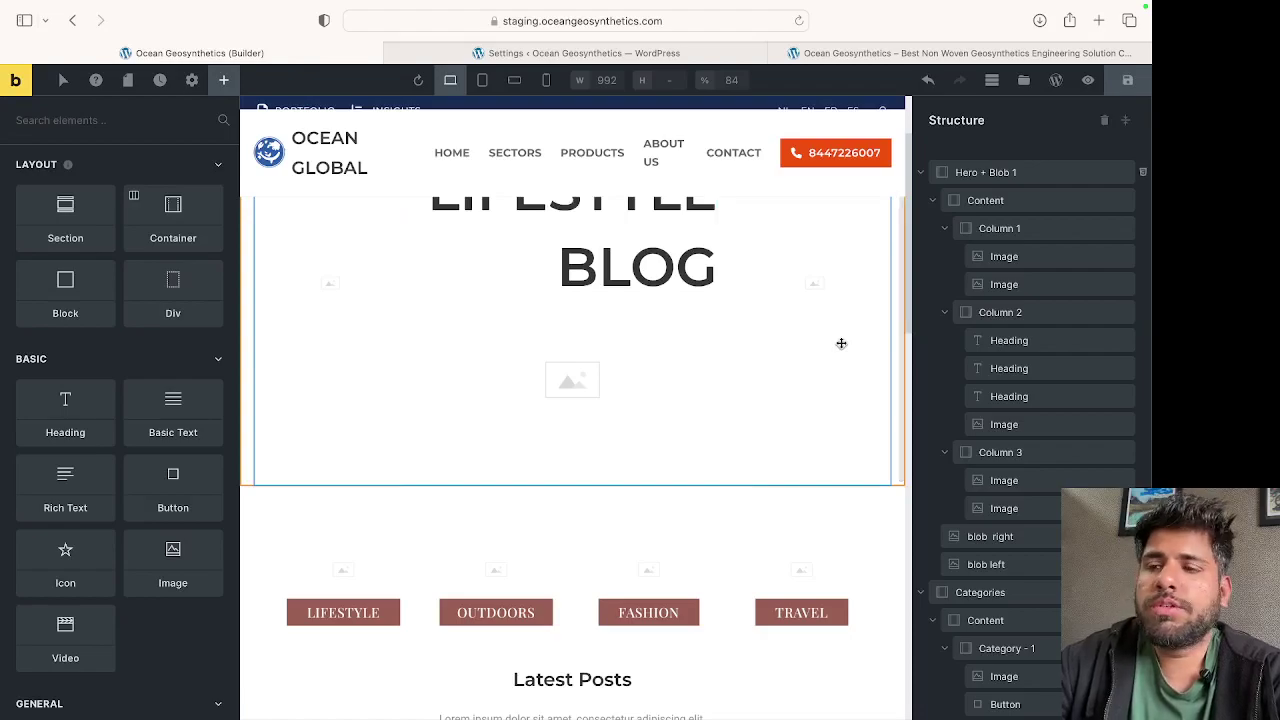